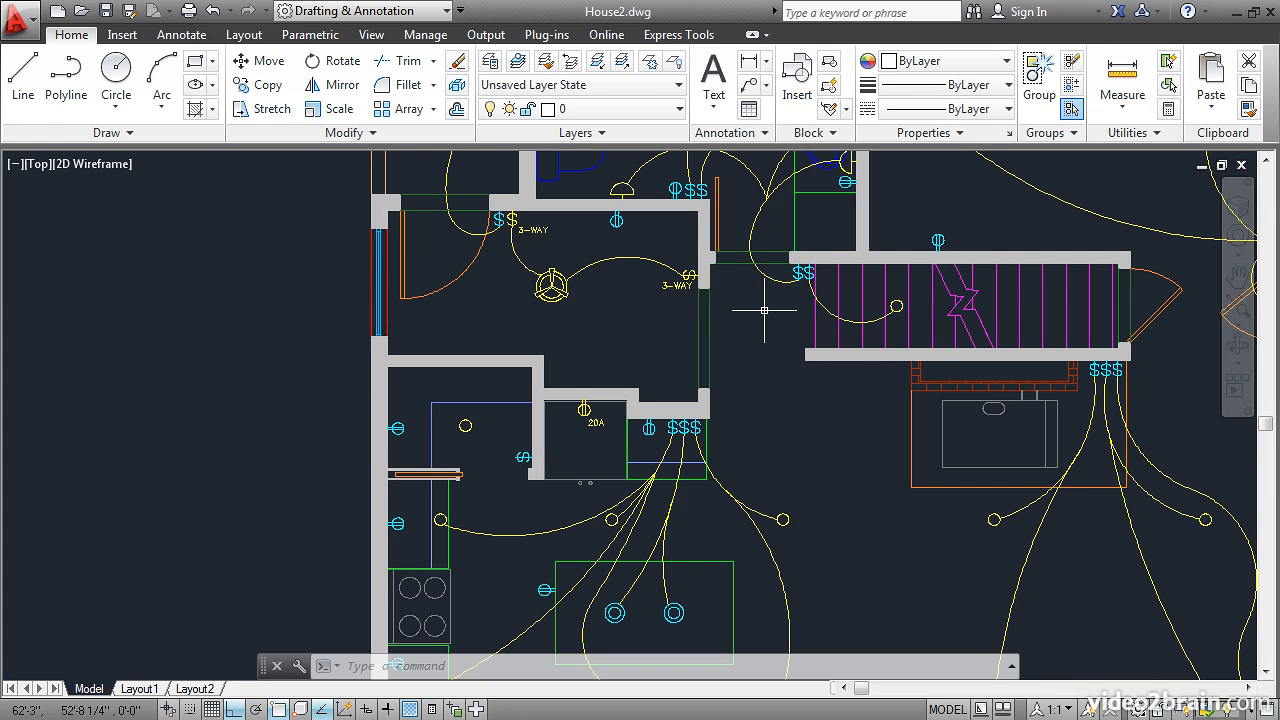
- Move the yellow 3-way switch and its 3-WAY label on the fan room's east wall to layer E-Power
click(799, 272)
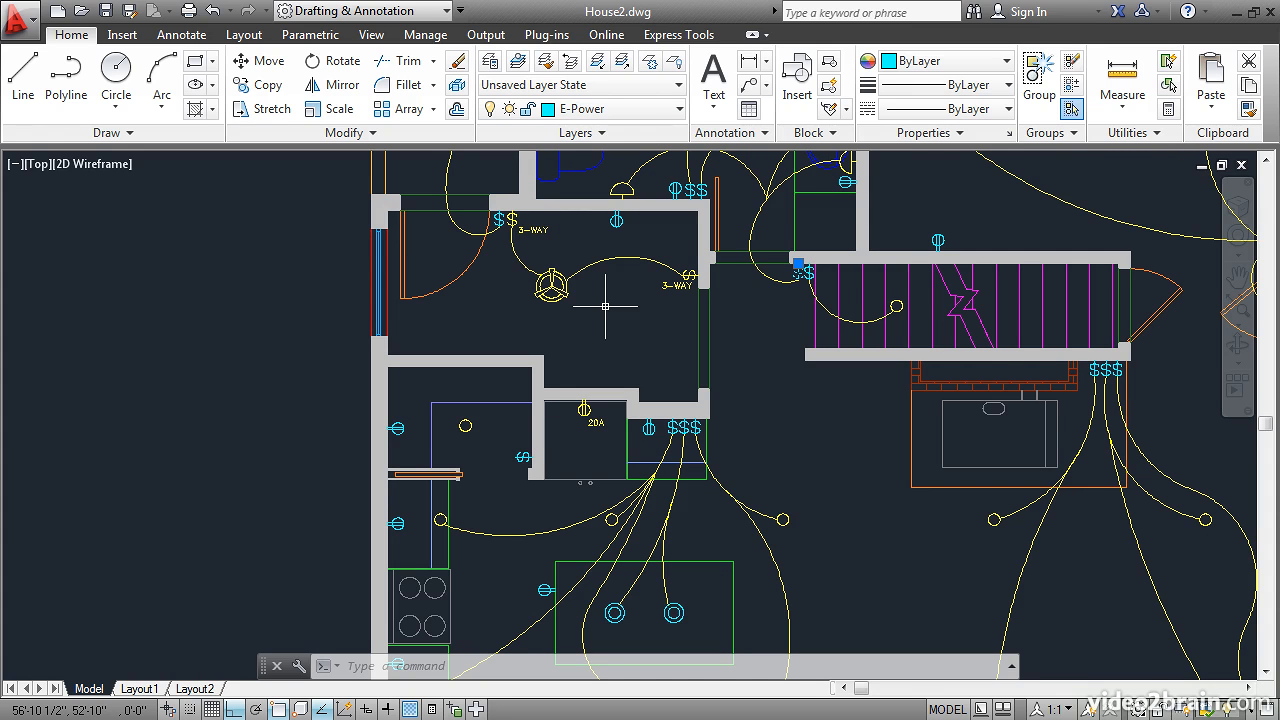
key(Escape)
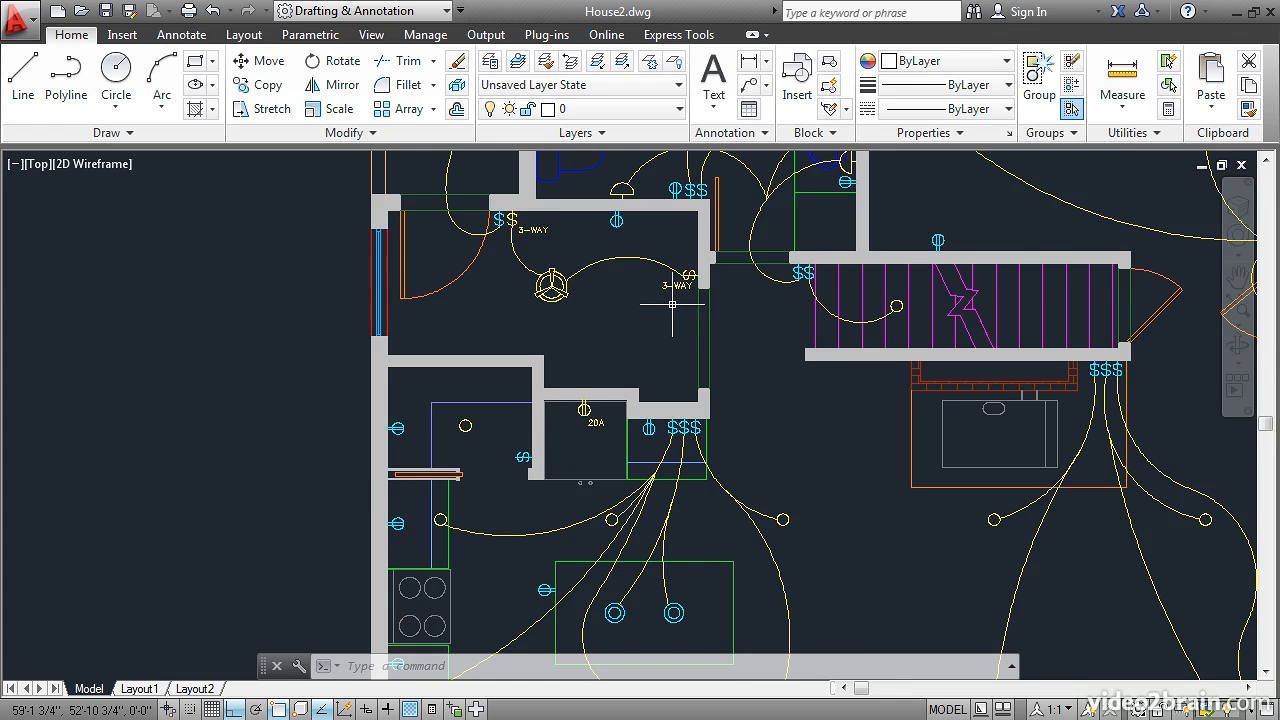
scroll(662, 318, up, 4)
middle_drag(614, 265, 712, 390)
click(781, 385)
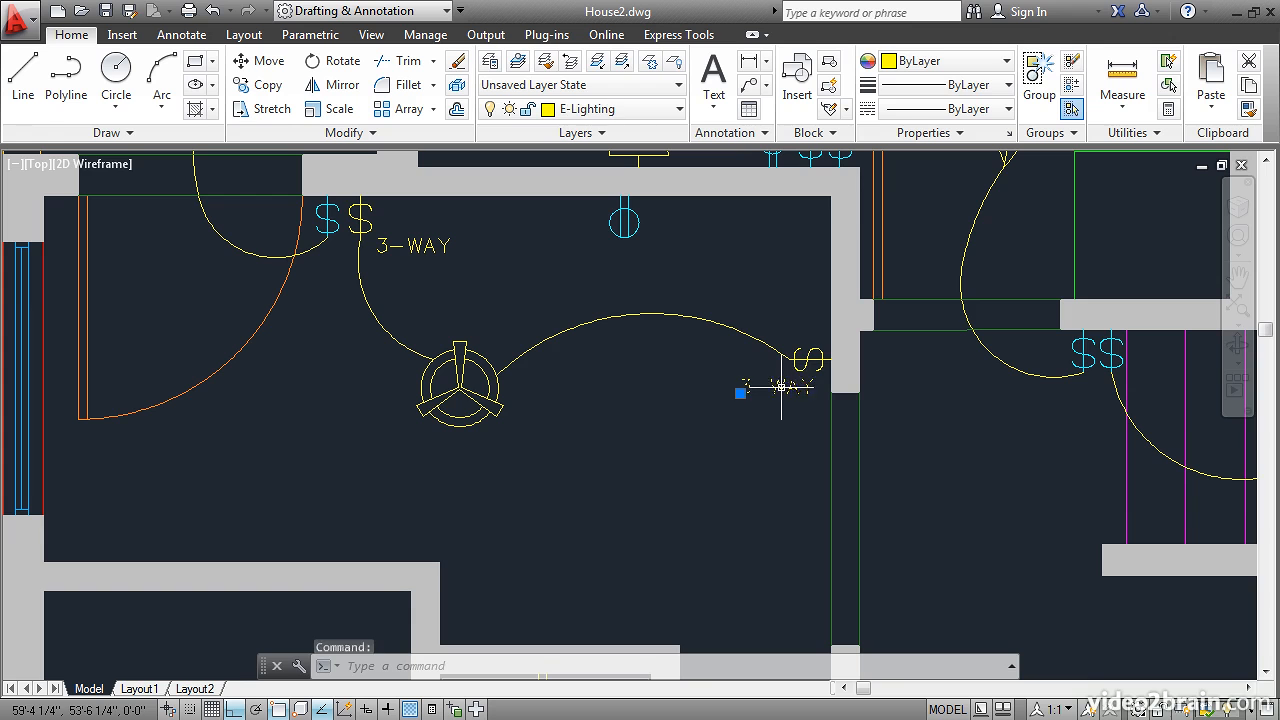
click(808, 360)
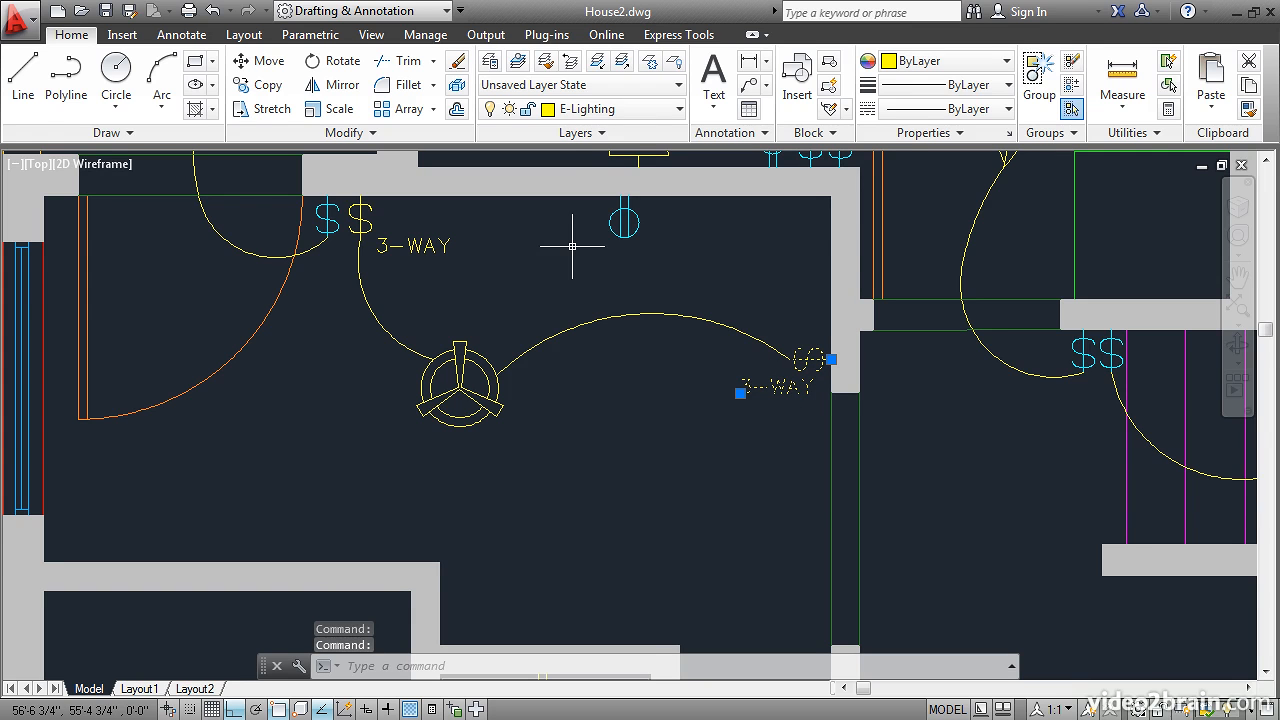
click(677, 112)
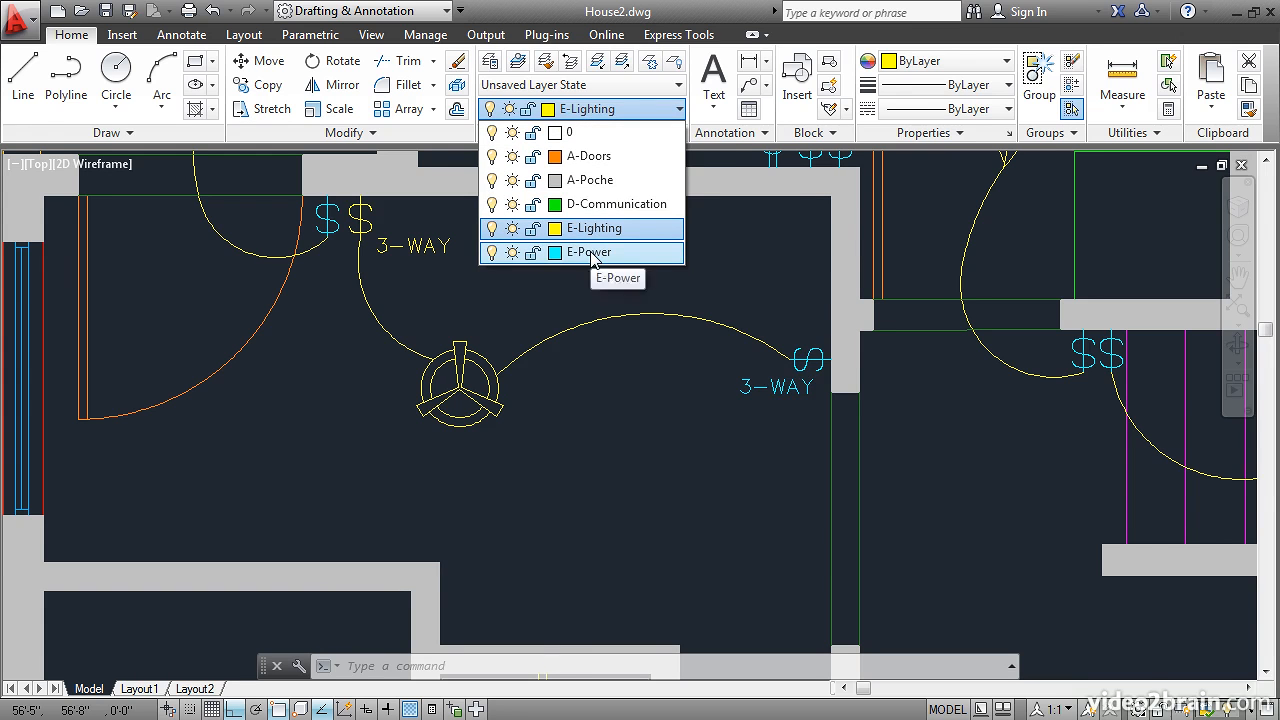
click(593, 254)
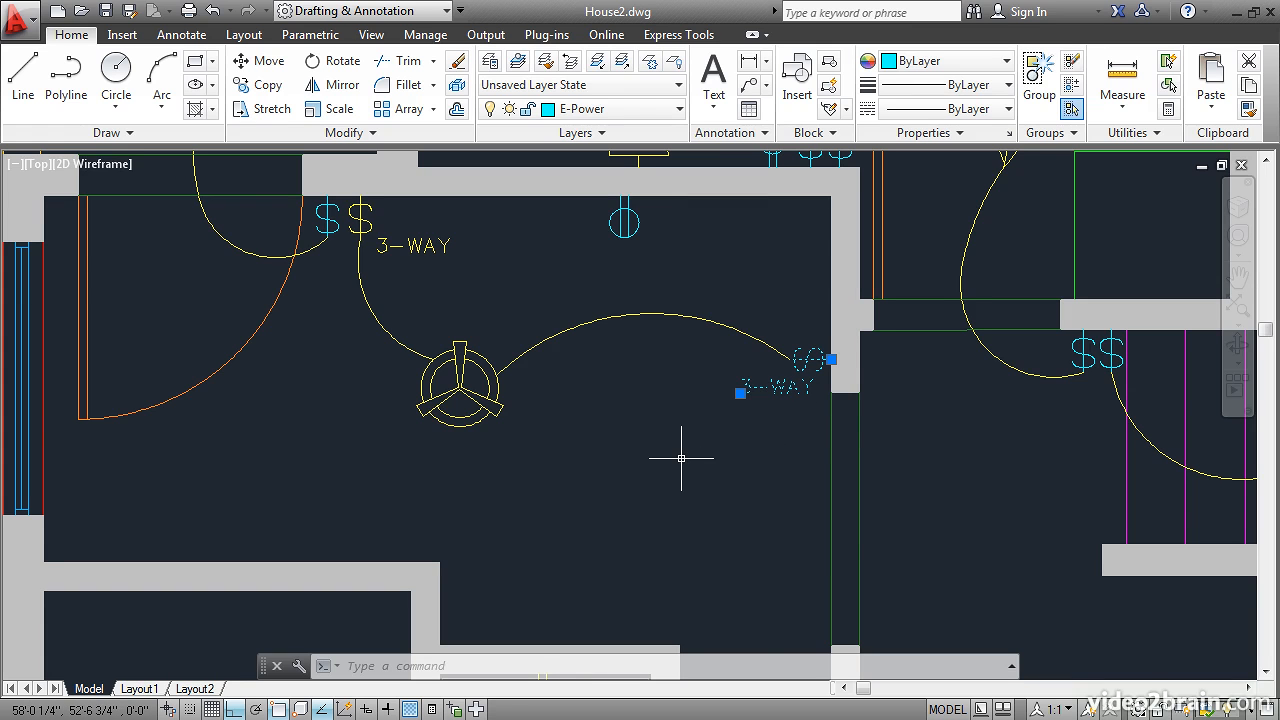
key(Escape)
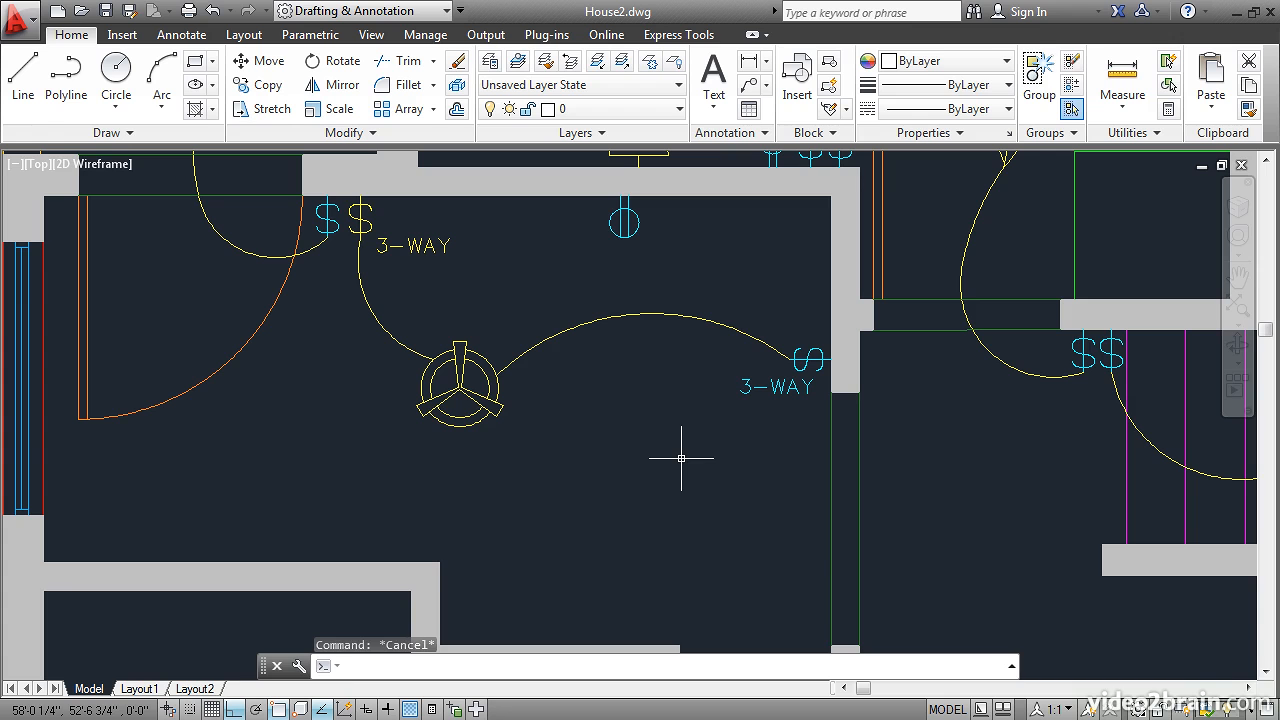
- Turn on Quick Properties and use it to move the remaining yellow switch and 3-WAY label near the door to layer E-Power
click(432, 709)
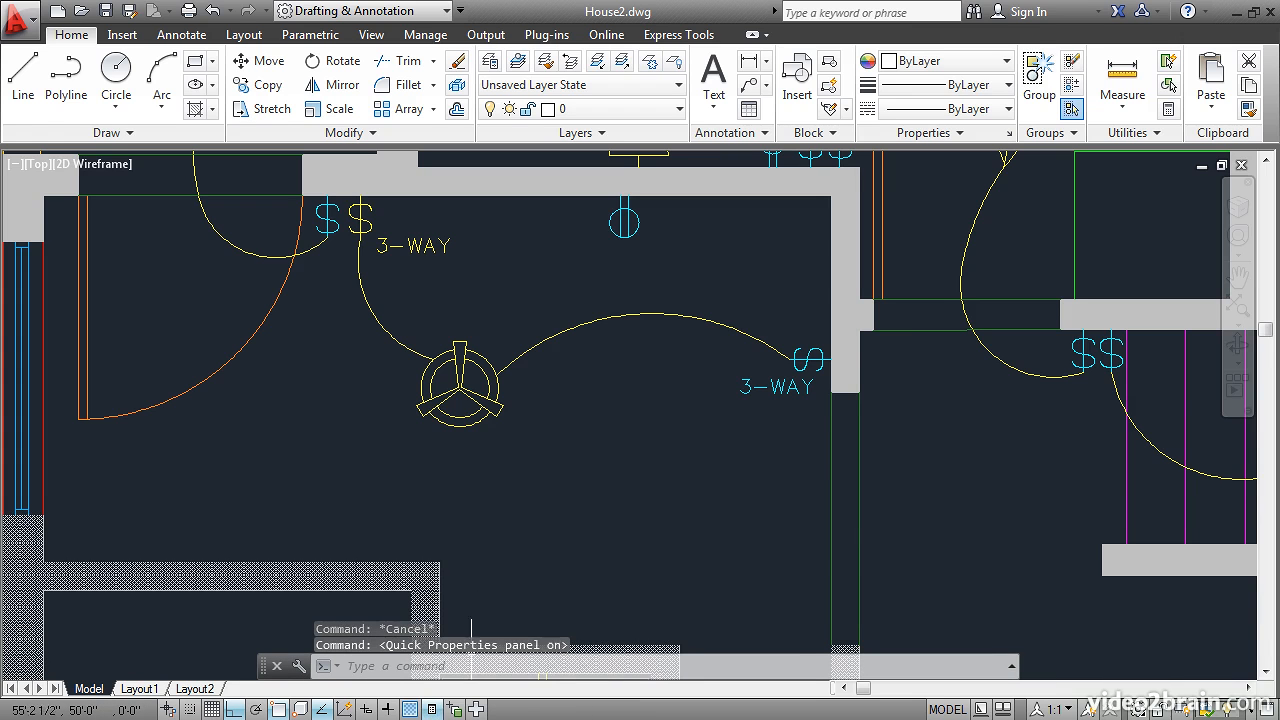
click(403, 245)
click(360, 212)
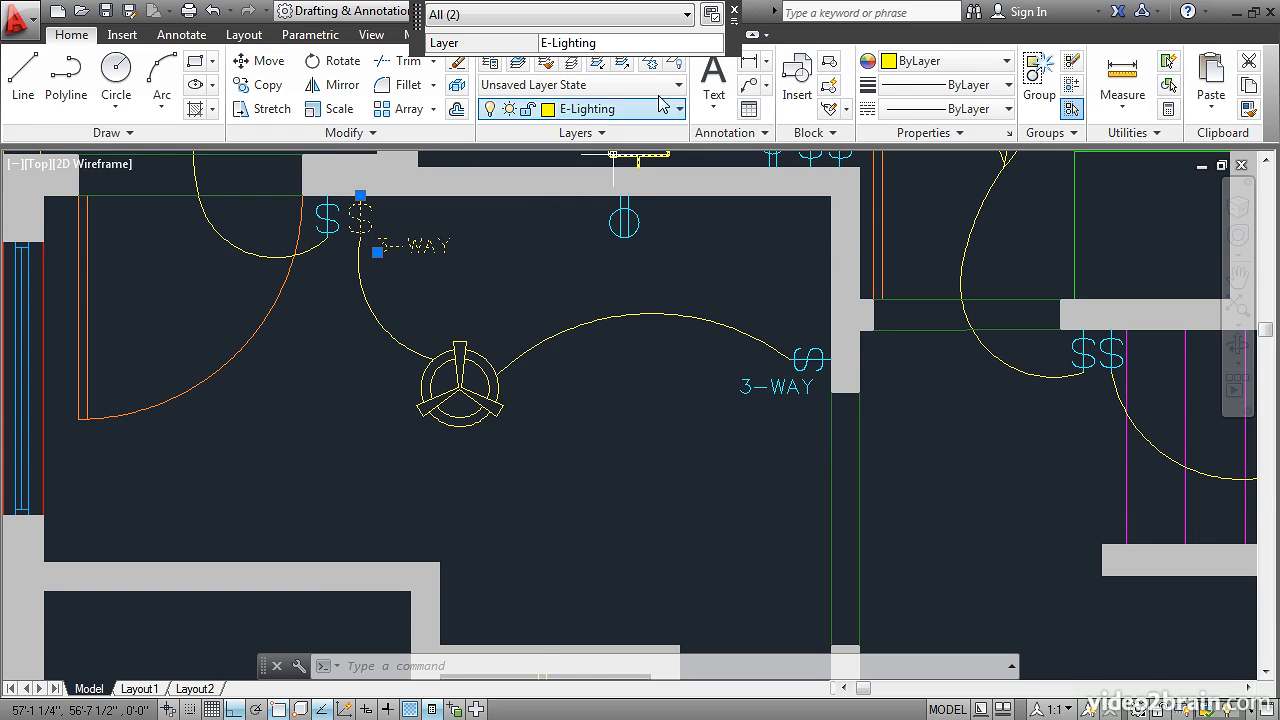
click(716, 47)
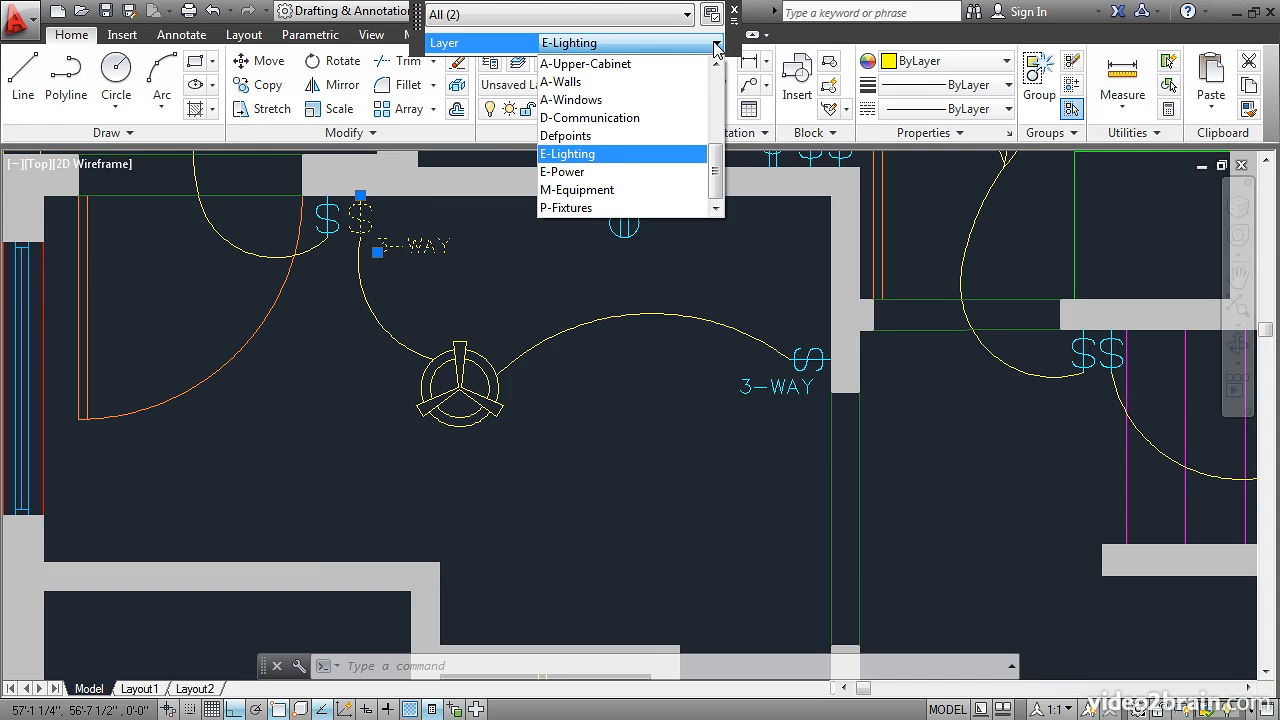
click(583, 172)
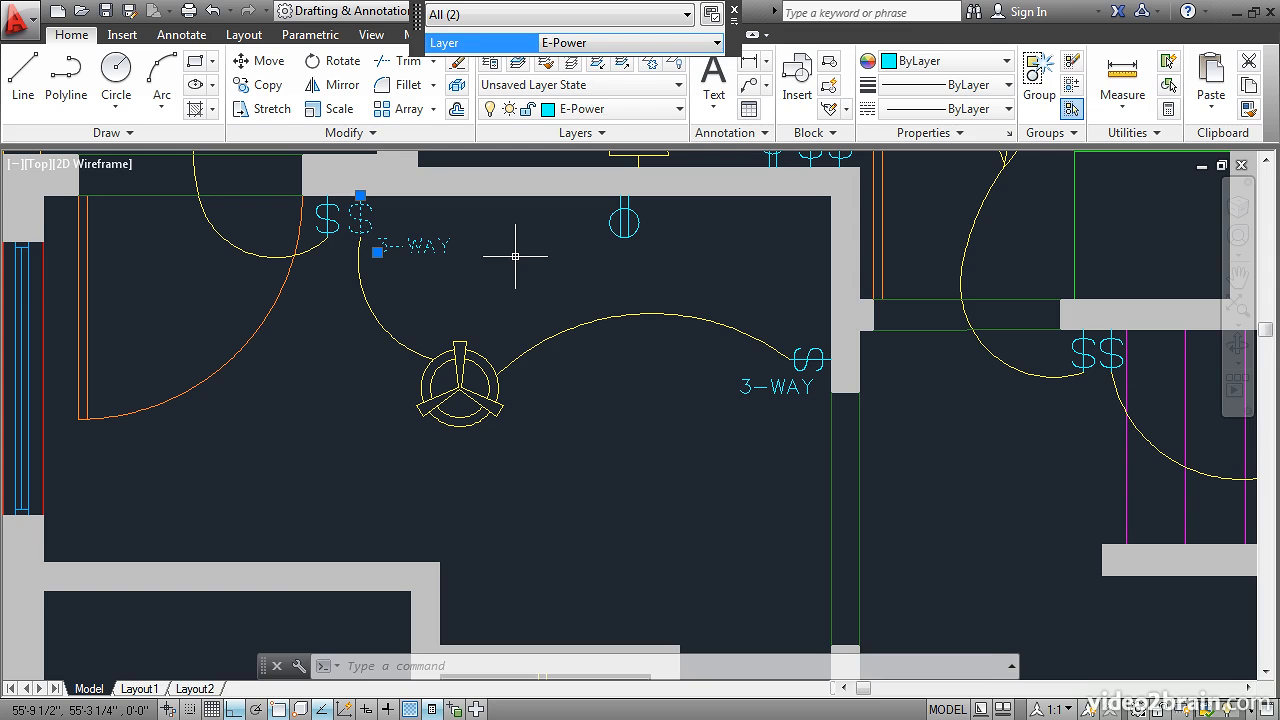
key(Escape)
- Turn off Quick Properties and use the full Properties palette to move the yellow duplex receptacle and its 20A label to layer E-Power
mouse_move(614, 486)
middle_down()
mouse_move(634, 523)
mouse_move(666, 206)
mouse_move(617, 171)
middle_up()
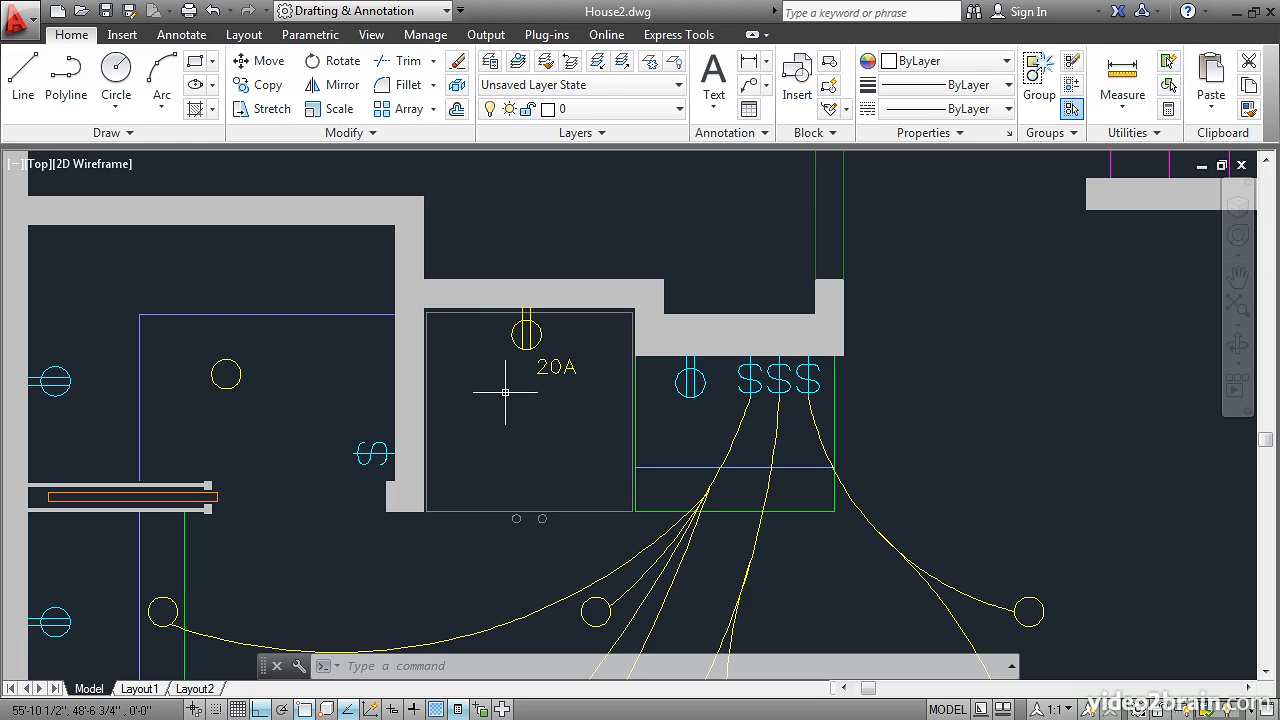
click(538, 336)
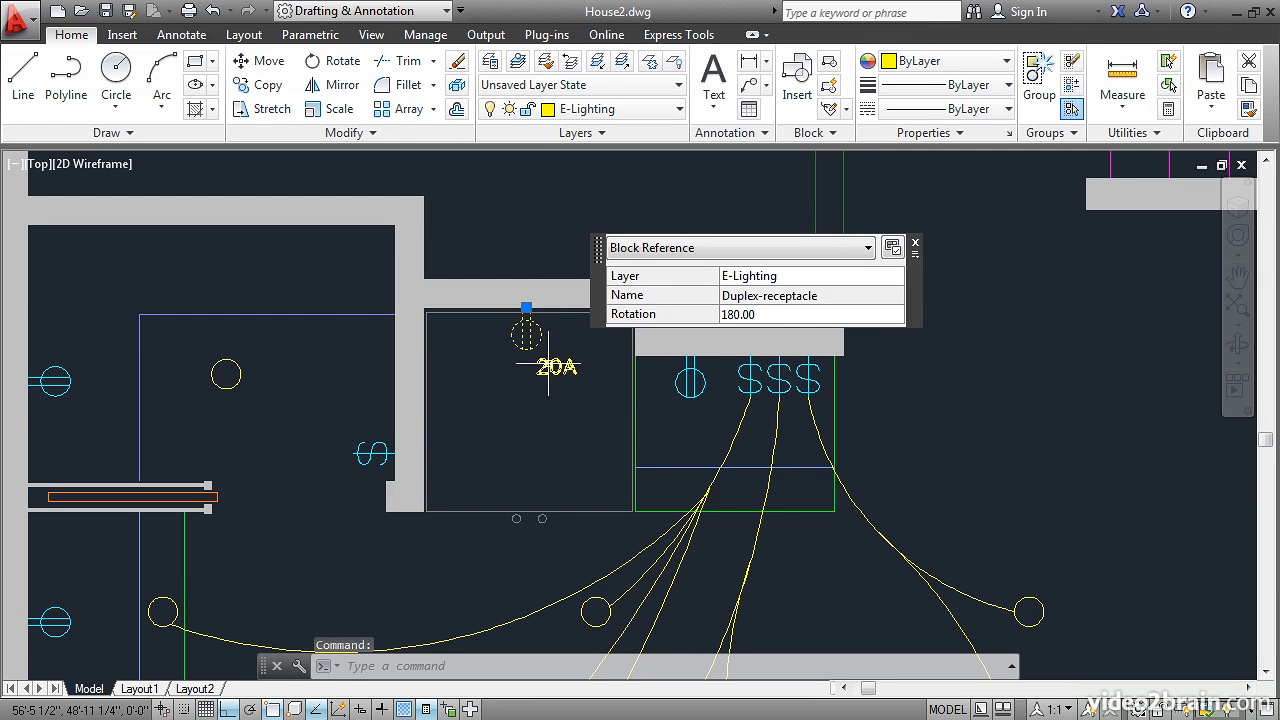
click(556, 368)
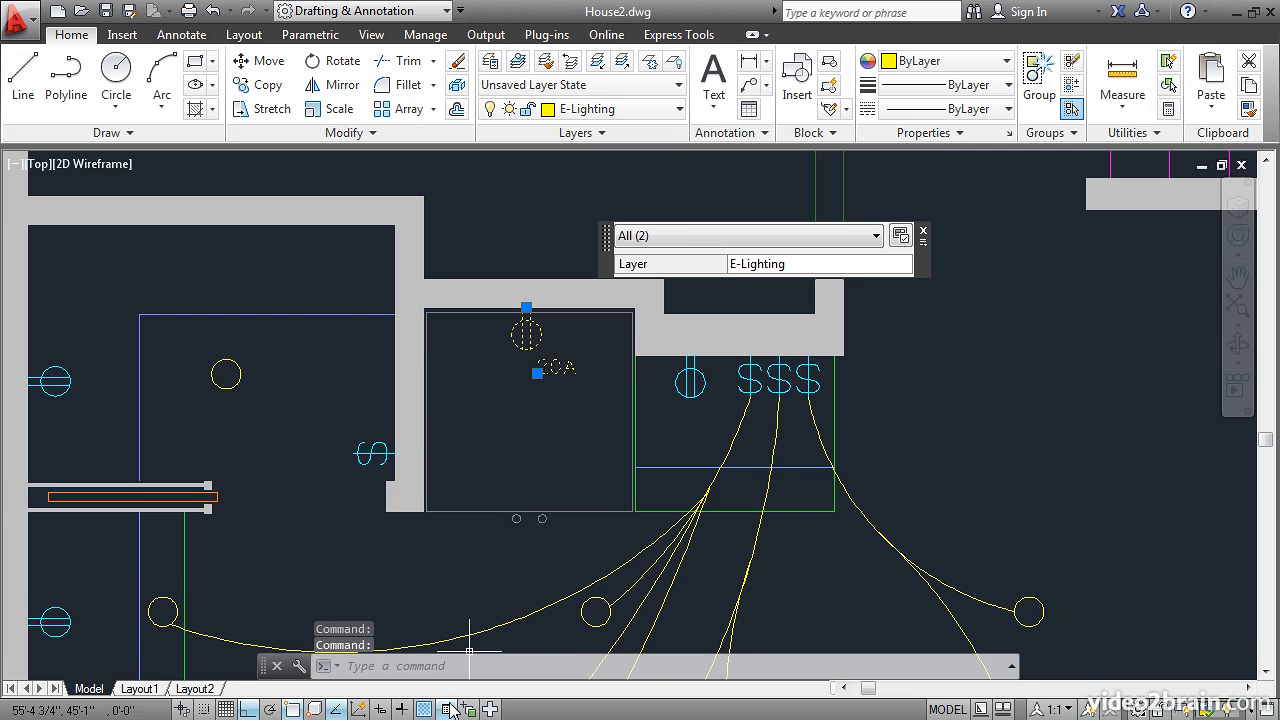
click(447, 709)
right_click(602, 198)
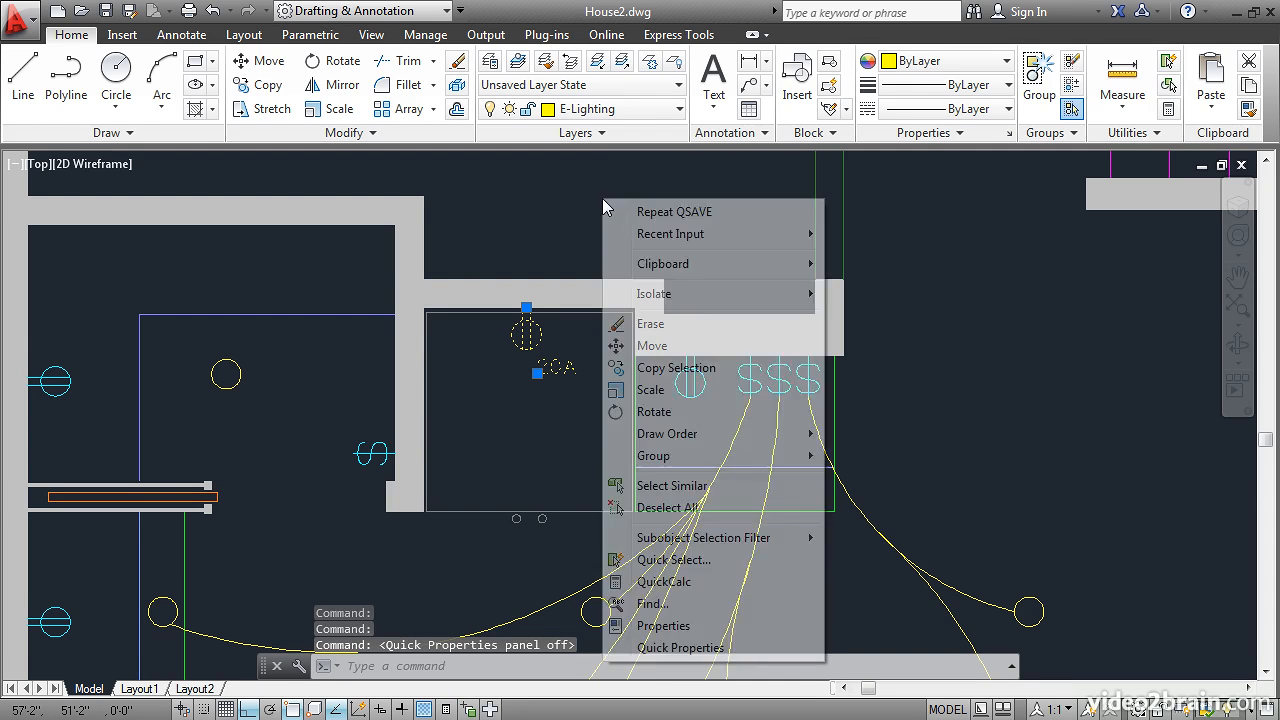
click(658, 627)
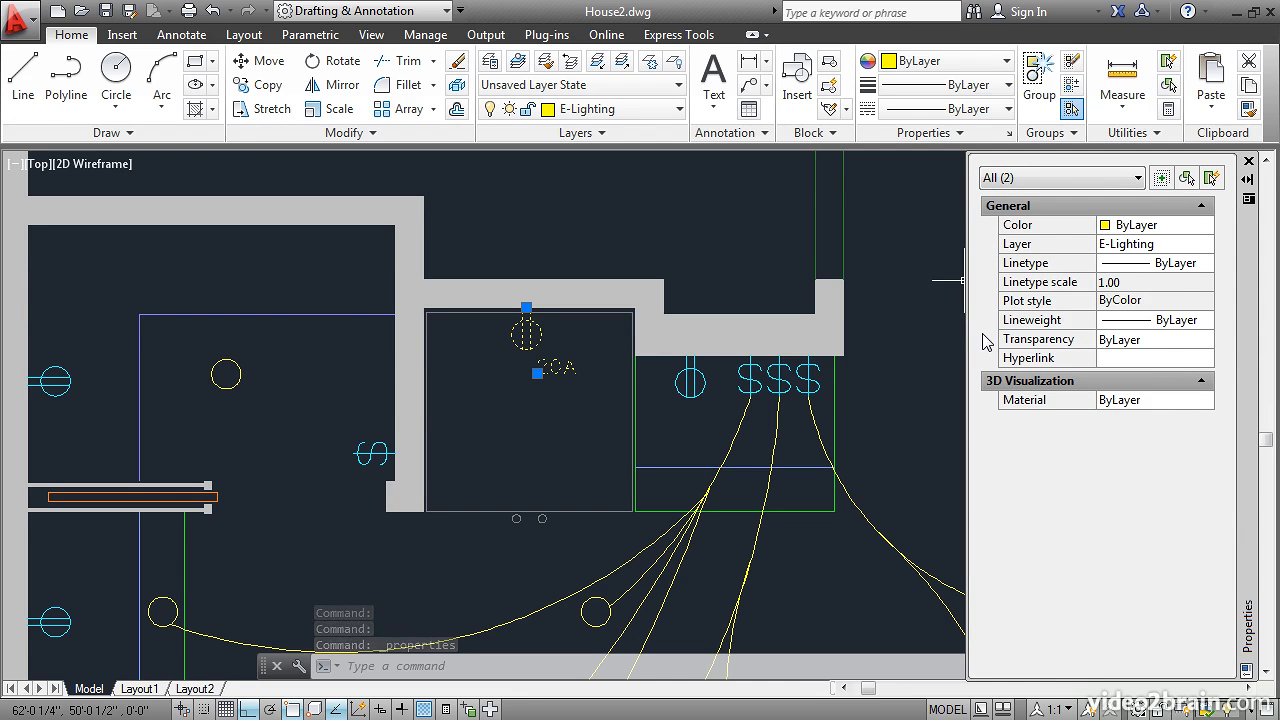
click(1122, 246)
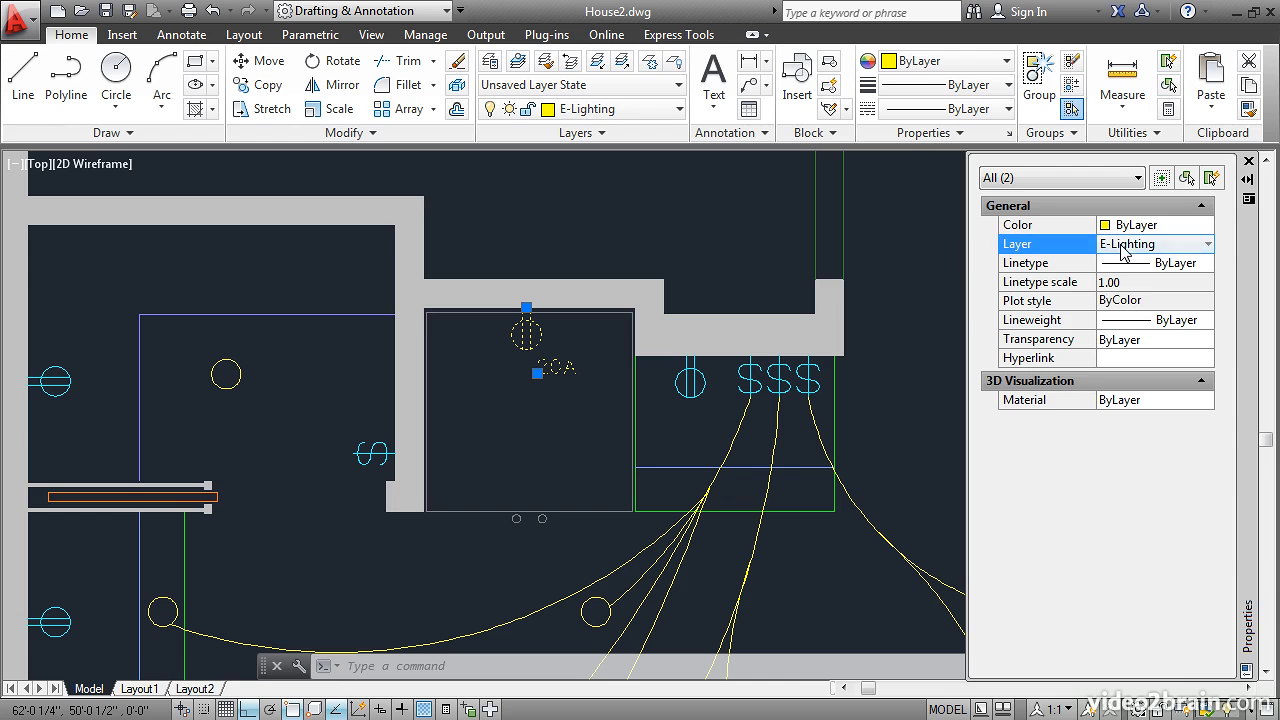
click(1207, 249)
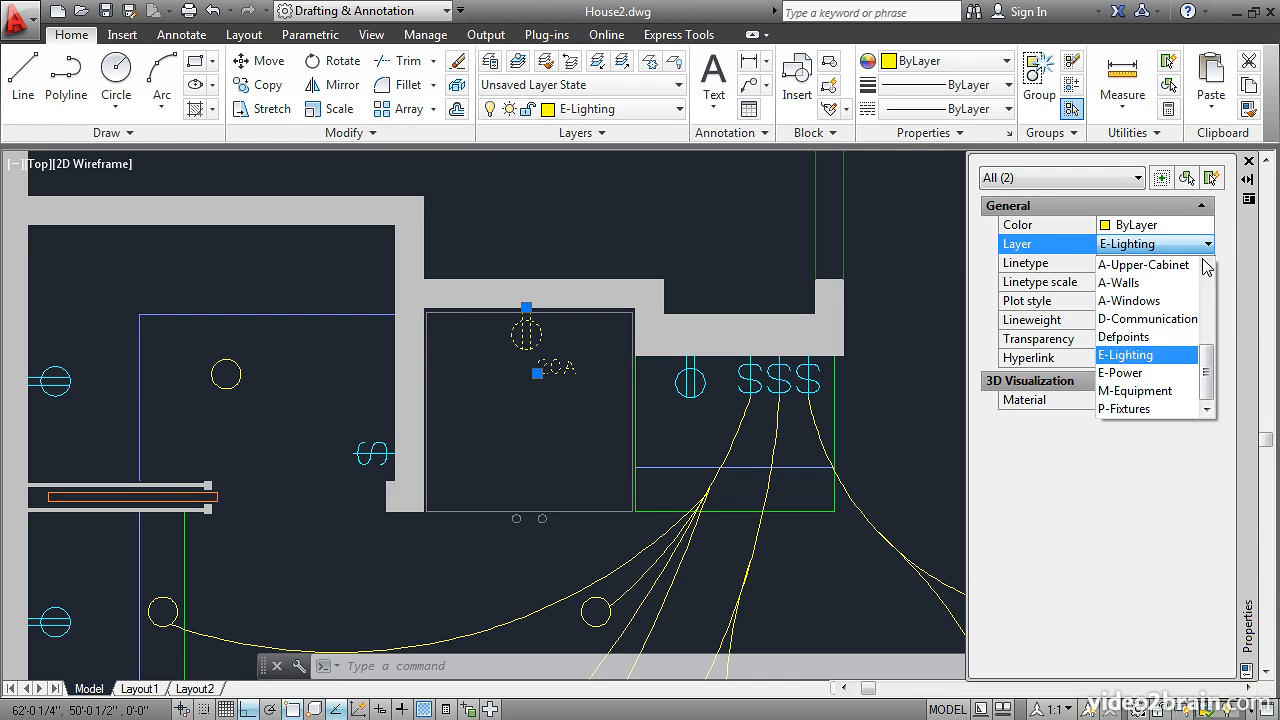
click(1124, 380)
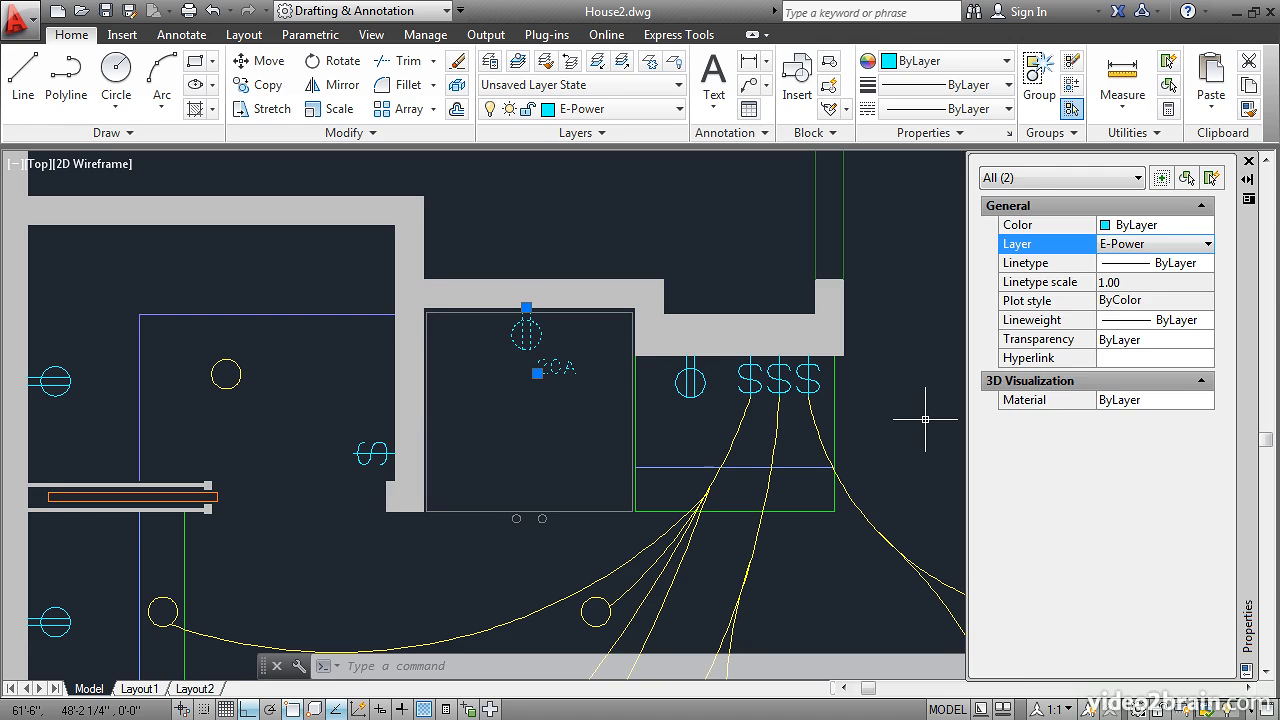
key(Escape)
- Move the four circles forming the two light fixtures over the kitchen island to layer E-Lighting
scroll(922, 420, up, 2)
scroll(922, 420, down, 2)
mouse_move(875, 420)
middle_down()
mouse_move(809, 394)
mouse_move(675, 288)
middle_up()
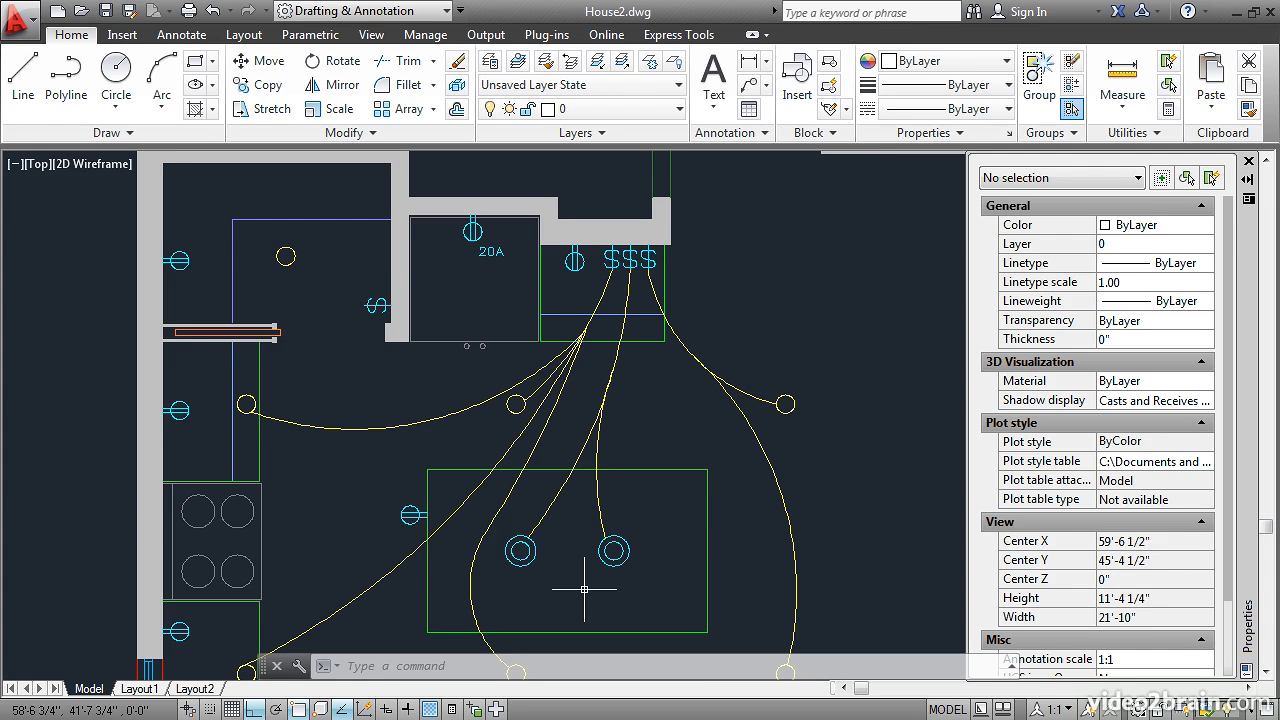
click(498, 522)
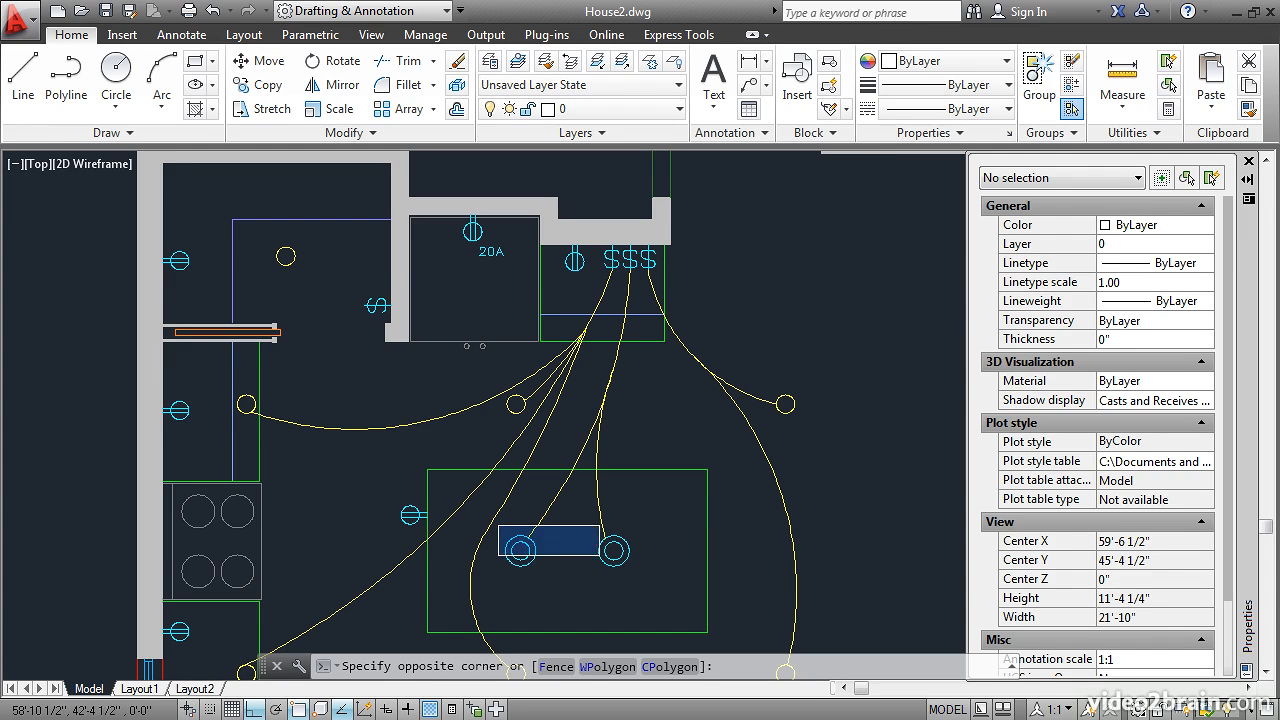
click(638, 579)
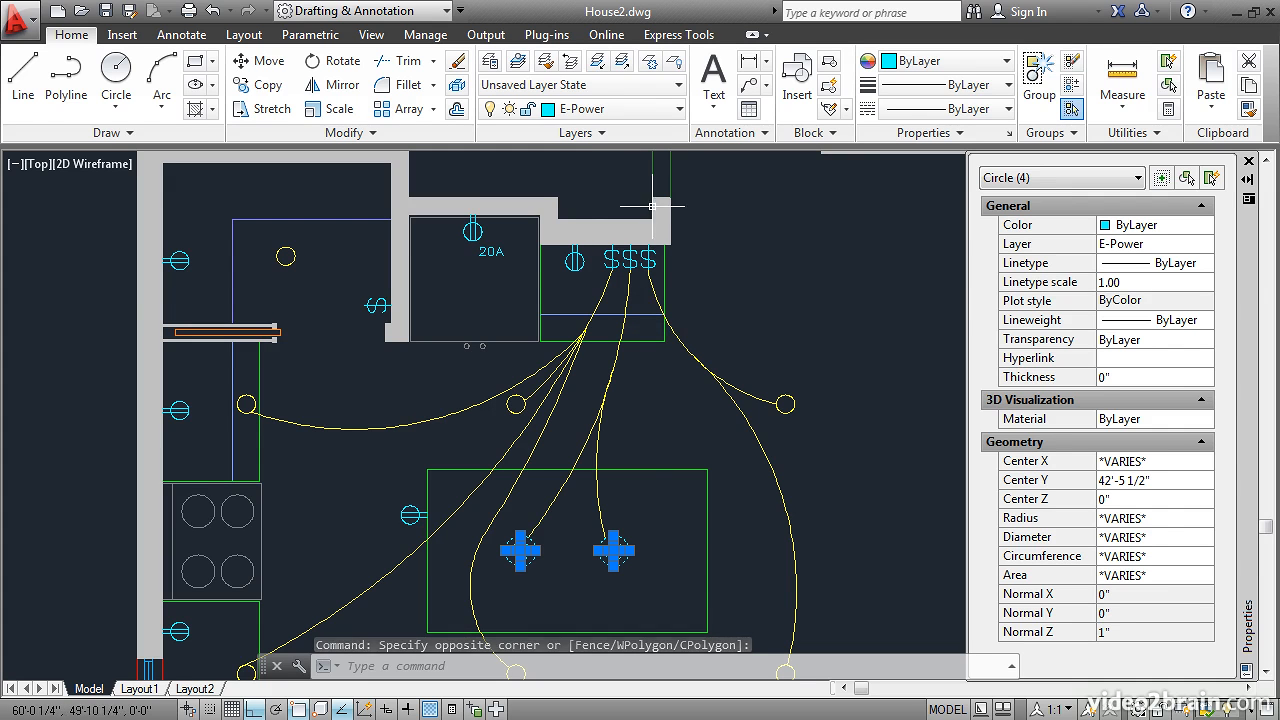
click(674, 112)
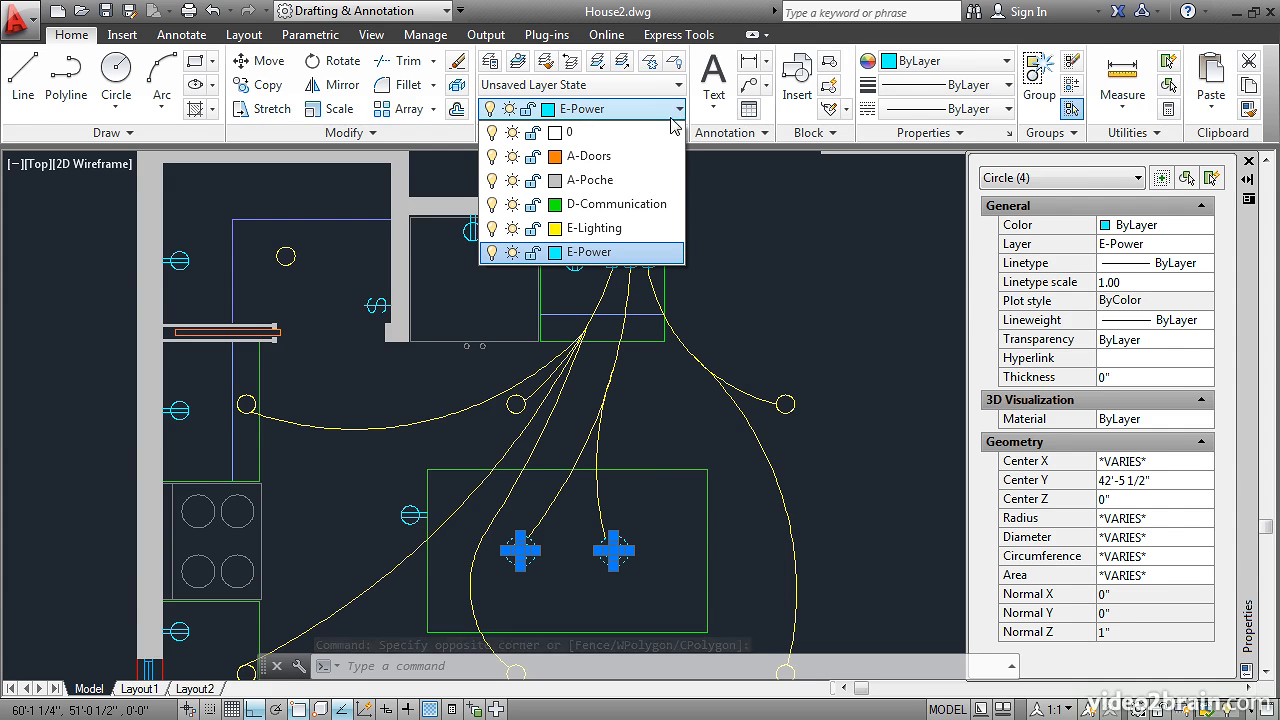
click(614, 230)
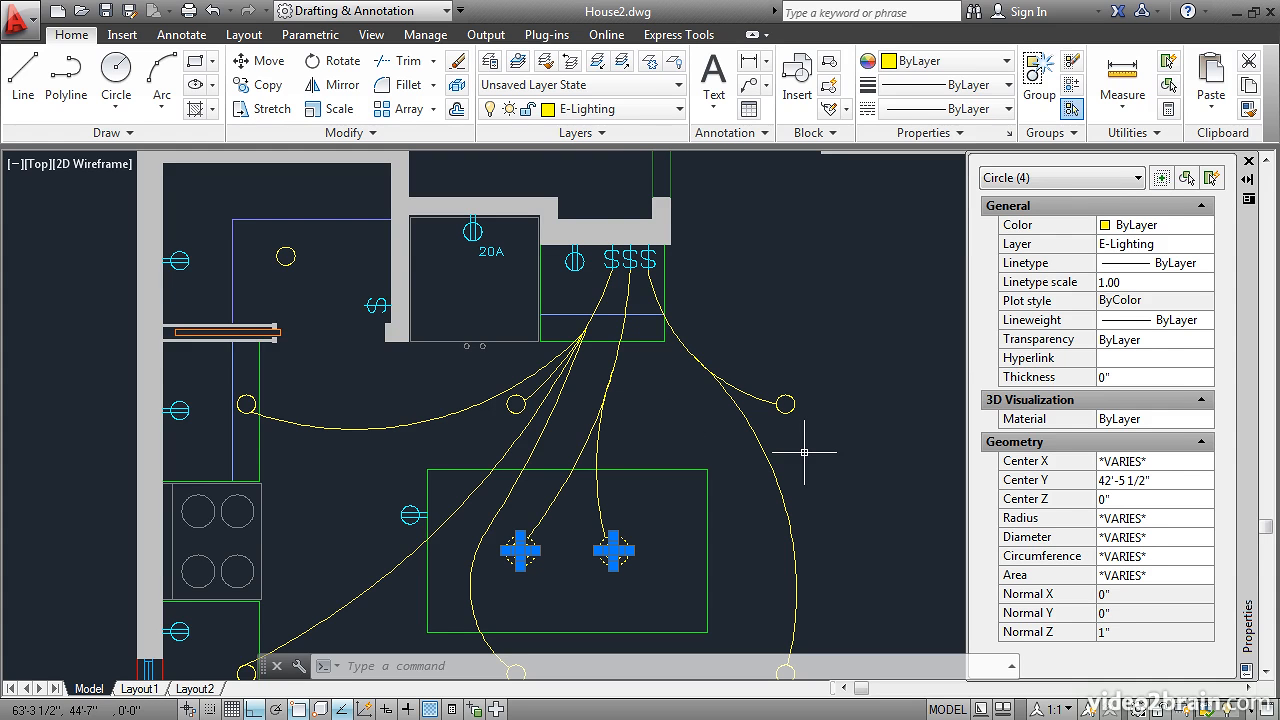
key(Escape)
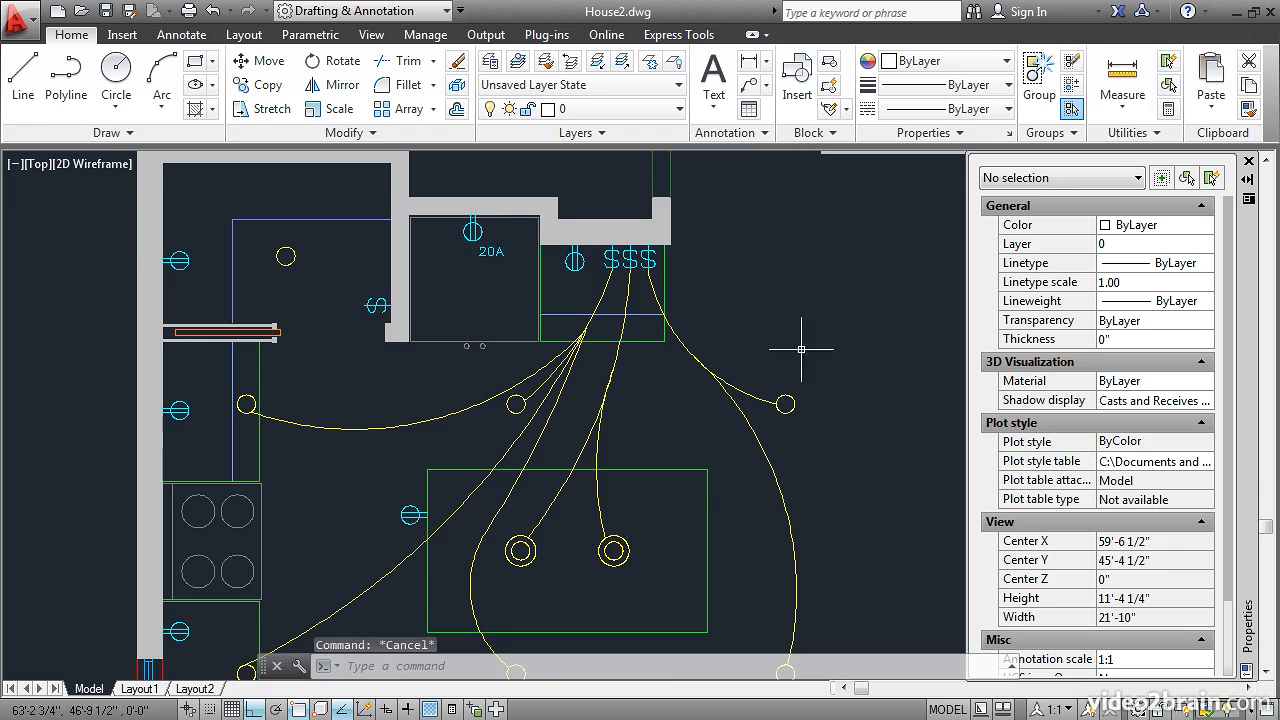
- Change the linetype of the two header lines across the fan room's east opening to PHANTOM2
scroll(771, 257, up, 2)
scroll(766, 337, down, 3)
mouse_move(766, 337)
middle_down()
mouse_move(697, 570)
mouse_move(651, 600)
middle_up()
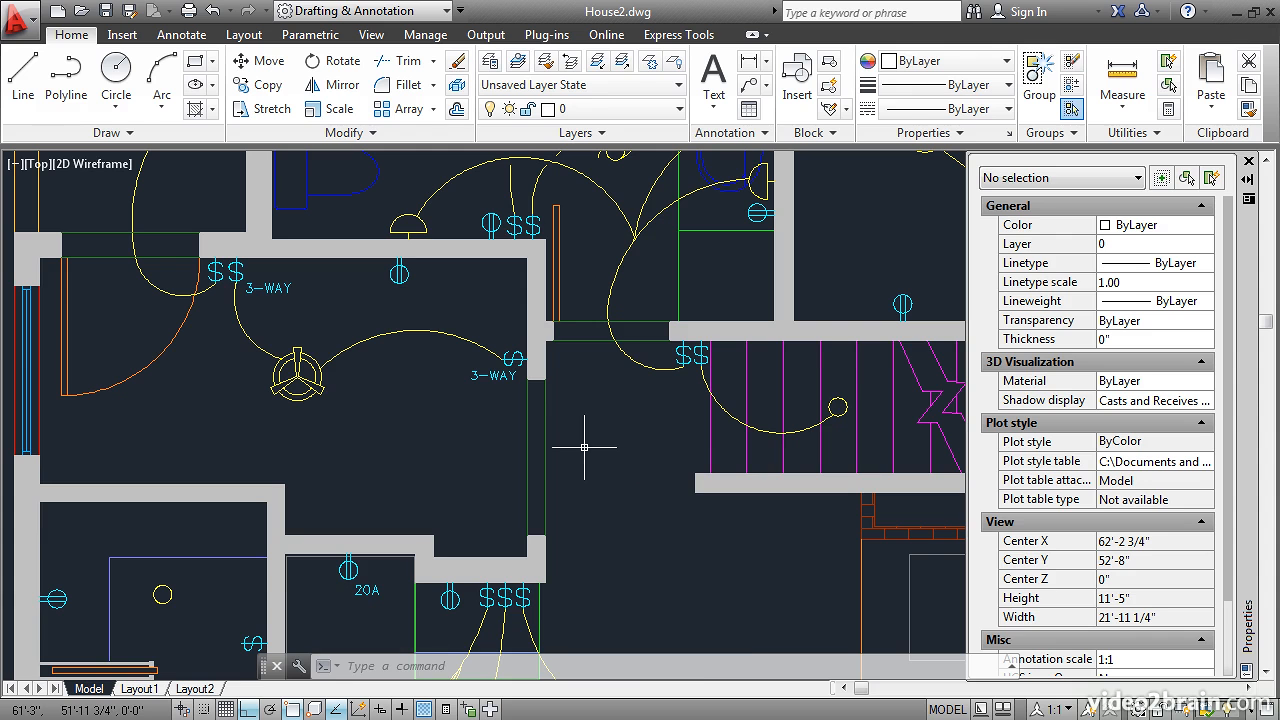
click(577, 470)
click(490, 435)
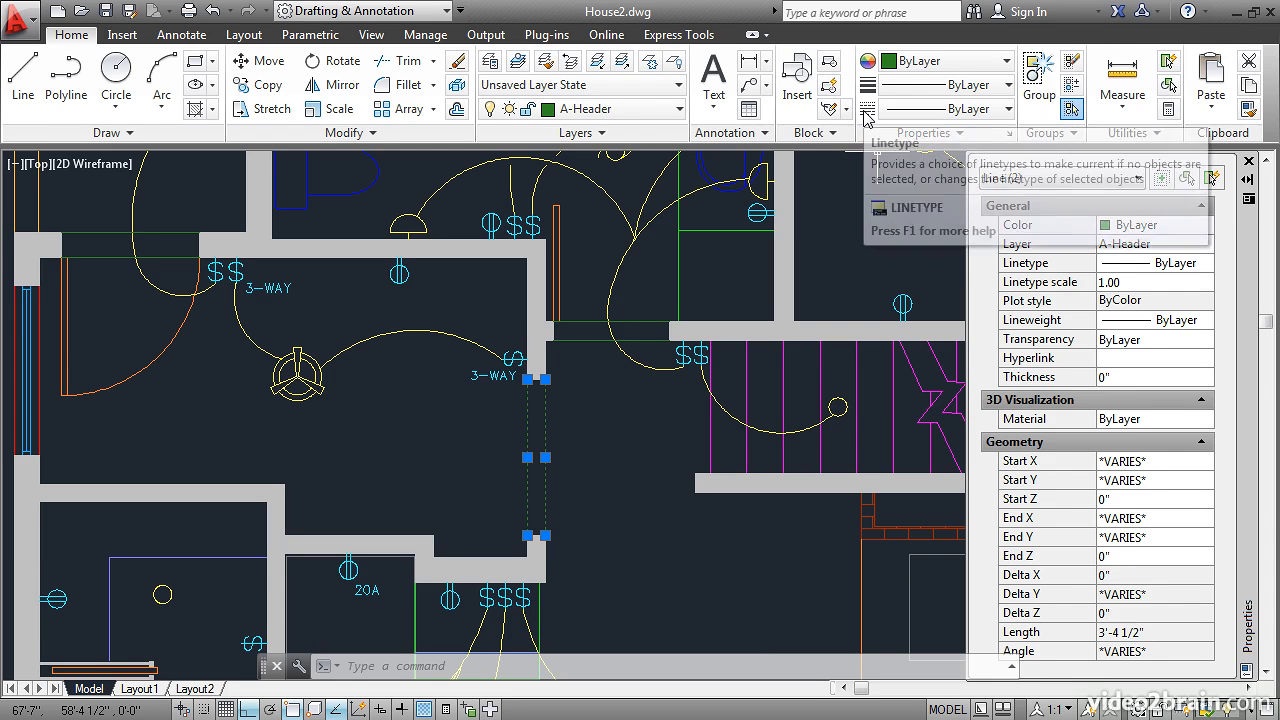
click(992, 110)
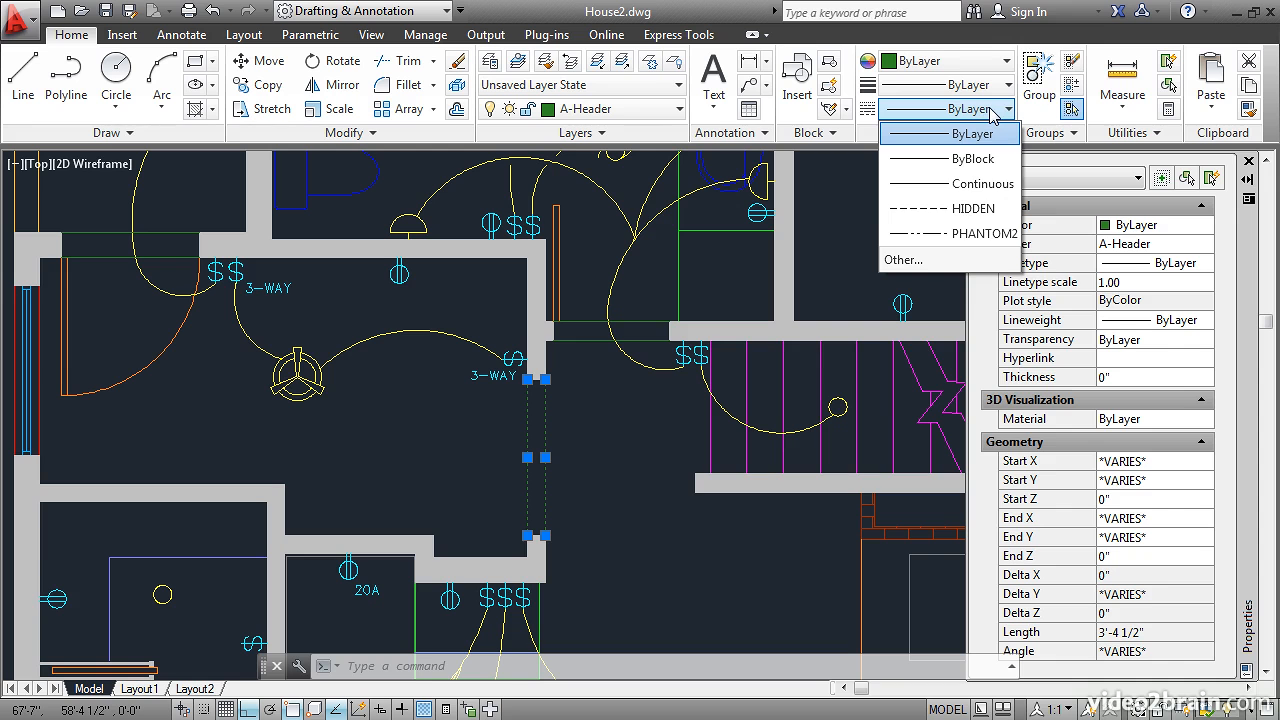
click(975, 236)
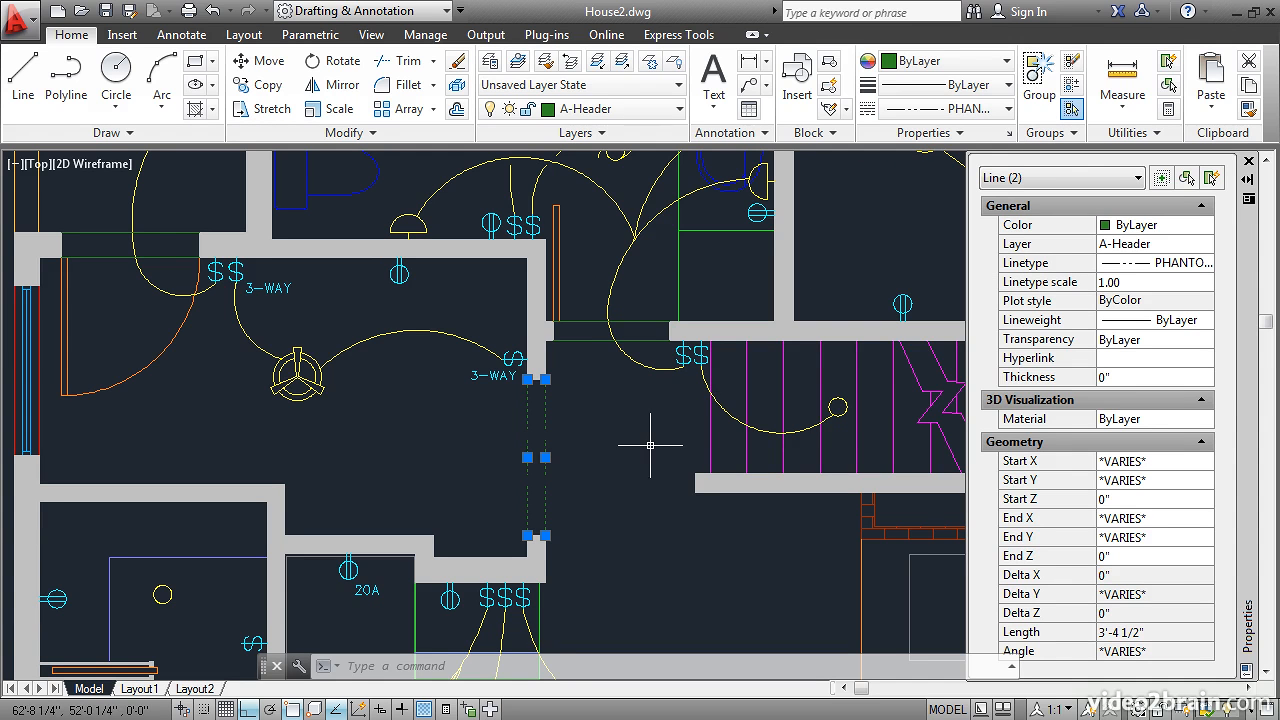
key(Escape)
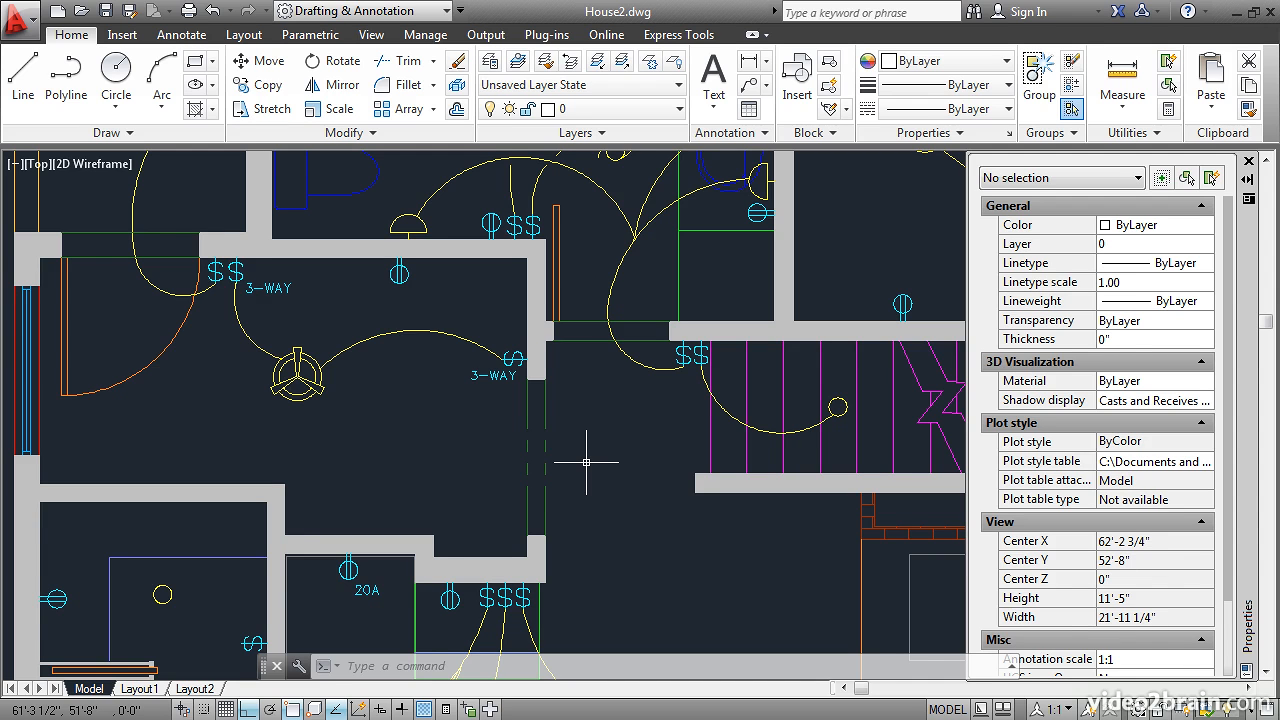
- Set the linetype of the two header lines across the opening beside the stairs to PHANTOM2
click(596, 364)
click(578, 308)
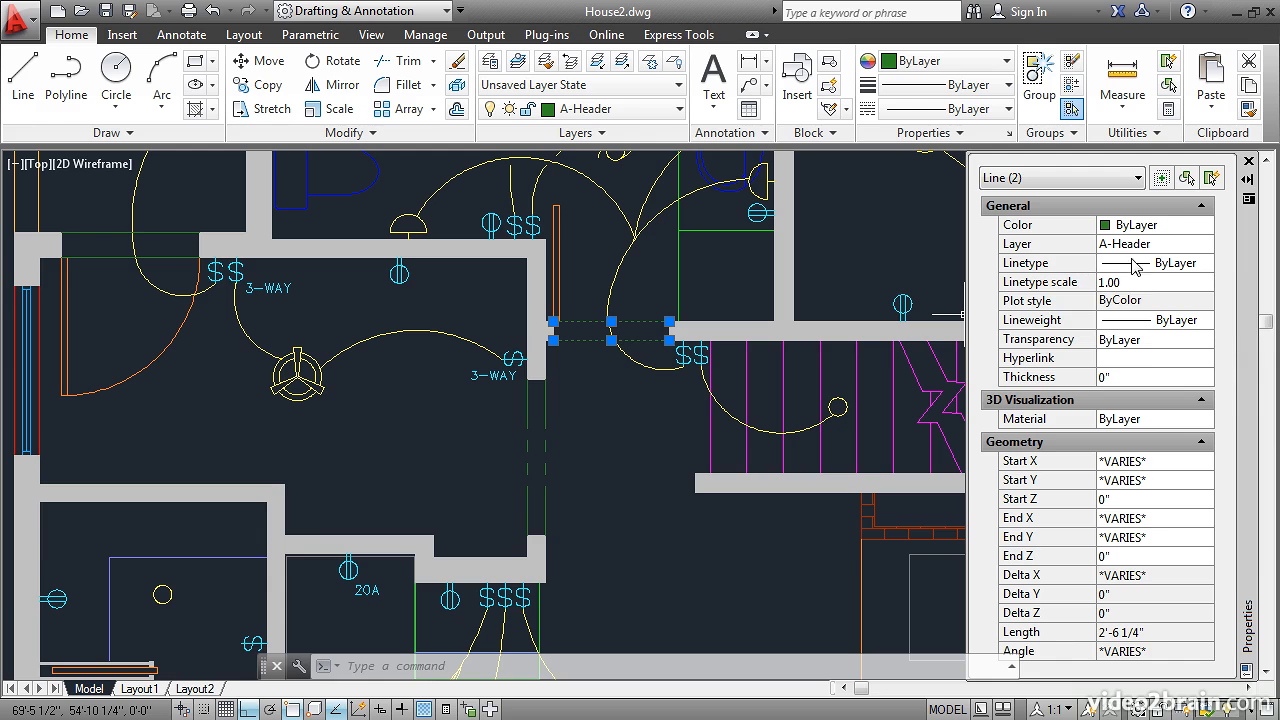
click(1193, 268)
click(1191, 270)
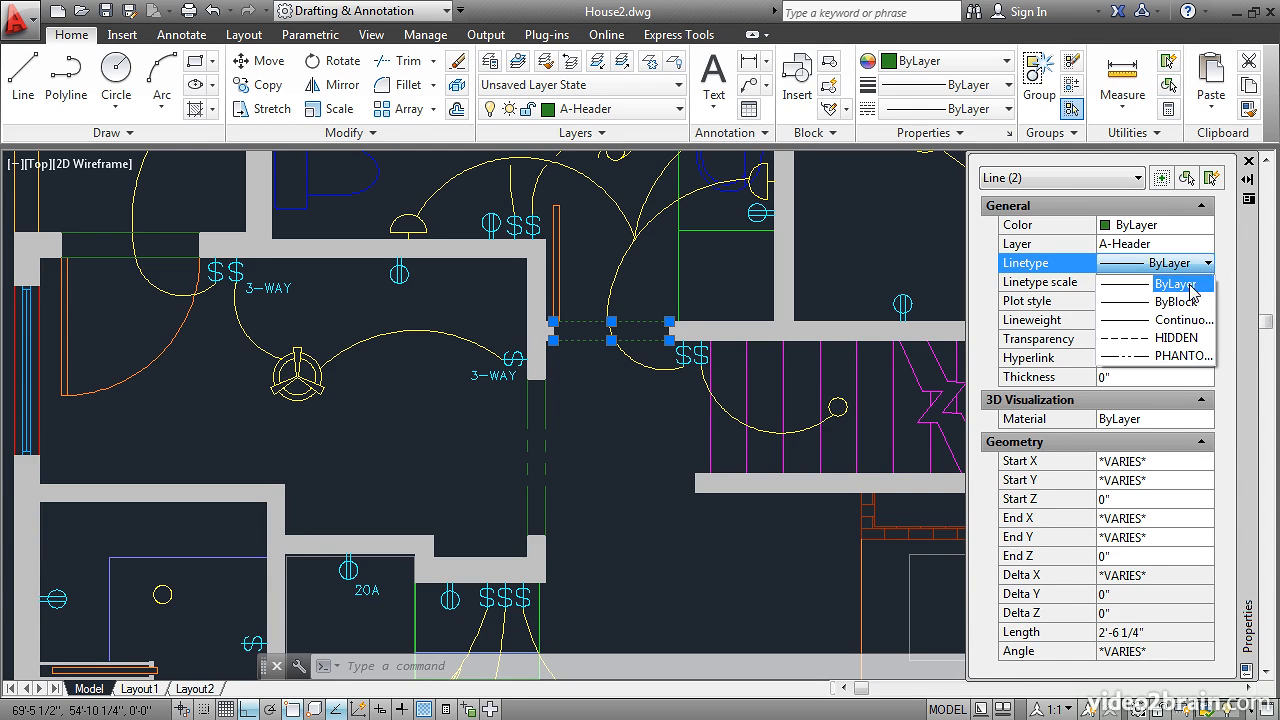
click(1183, 356)
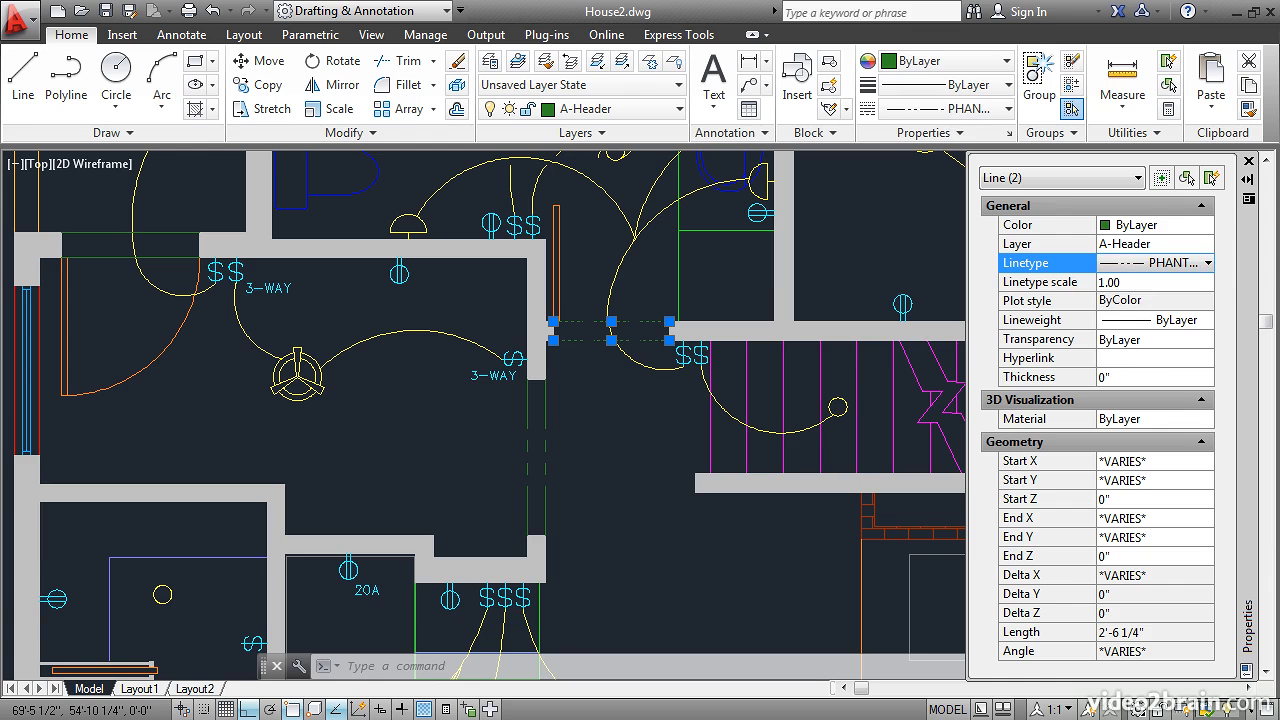
key(Escape)
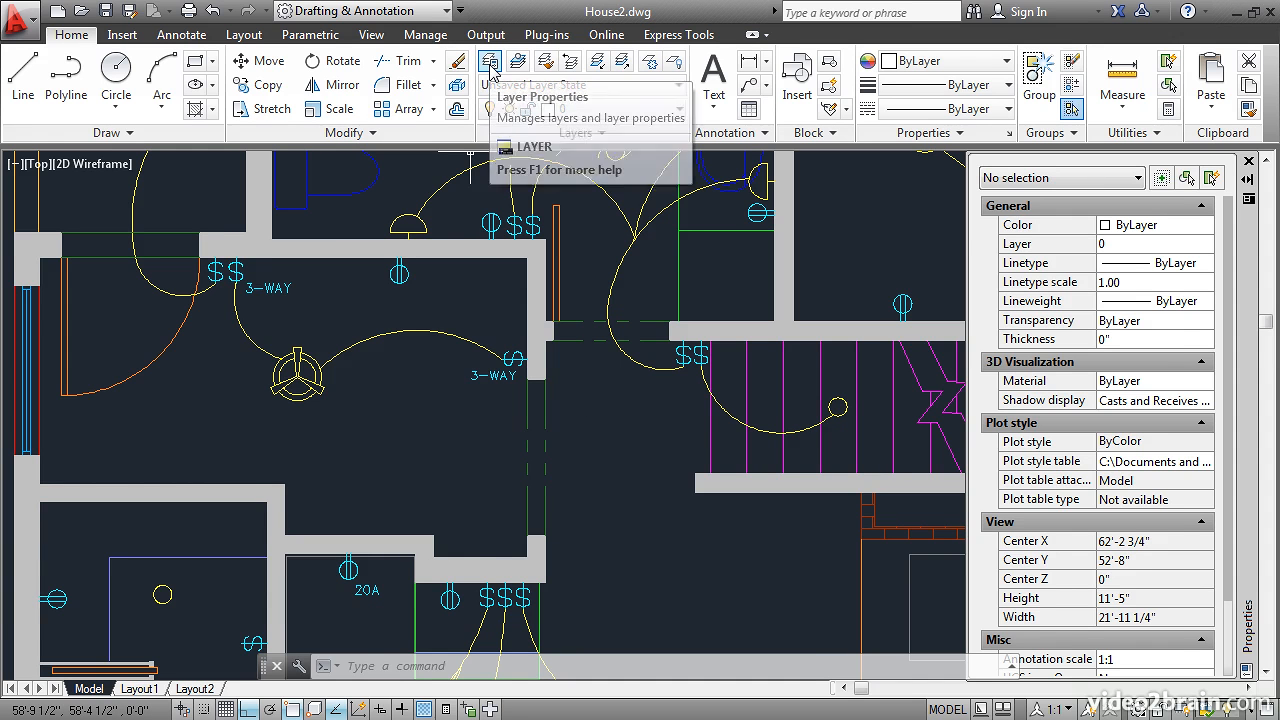
- Set the linetype of layer A-Header to HIDDEN in the layer properties, working from the full layer list
click(490, 64)
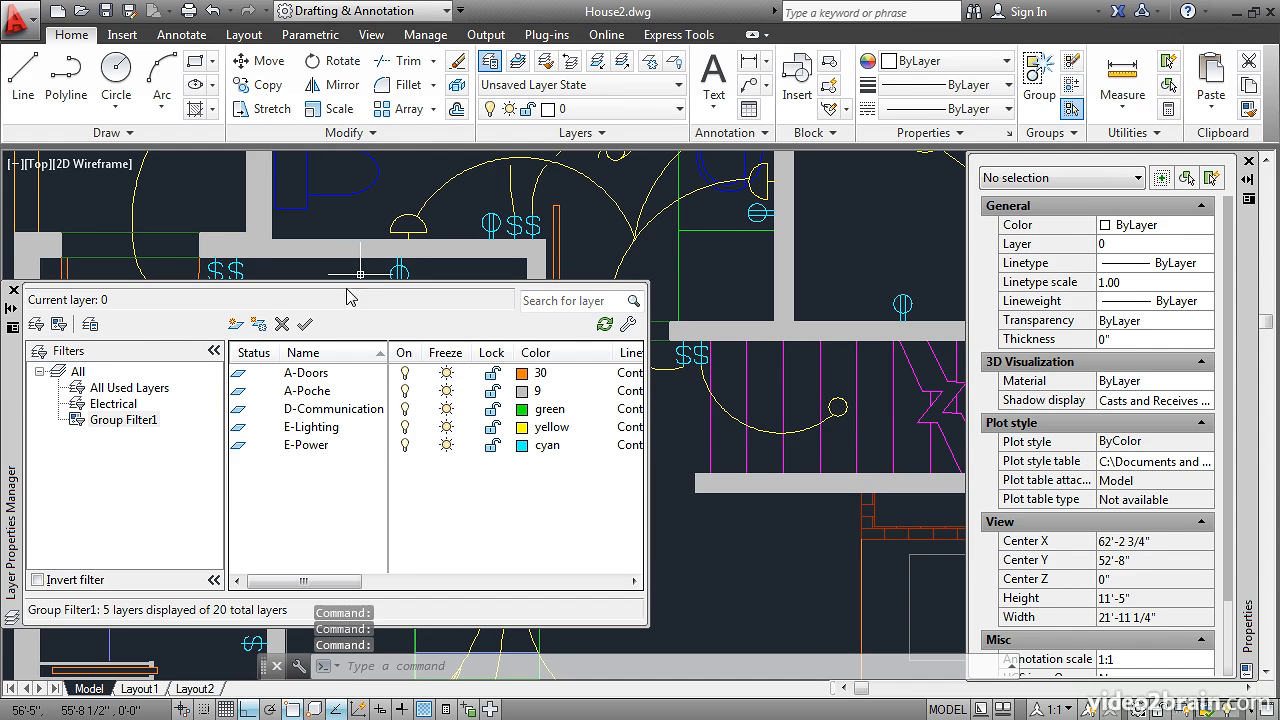
click(77, 373)
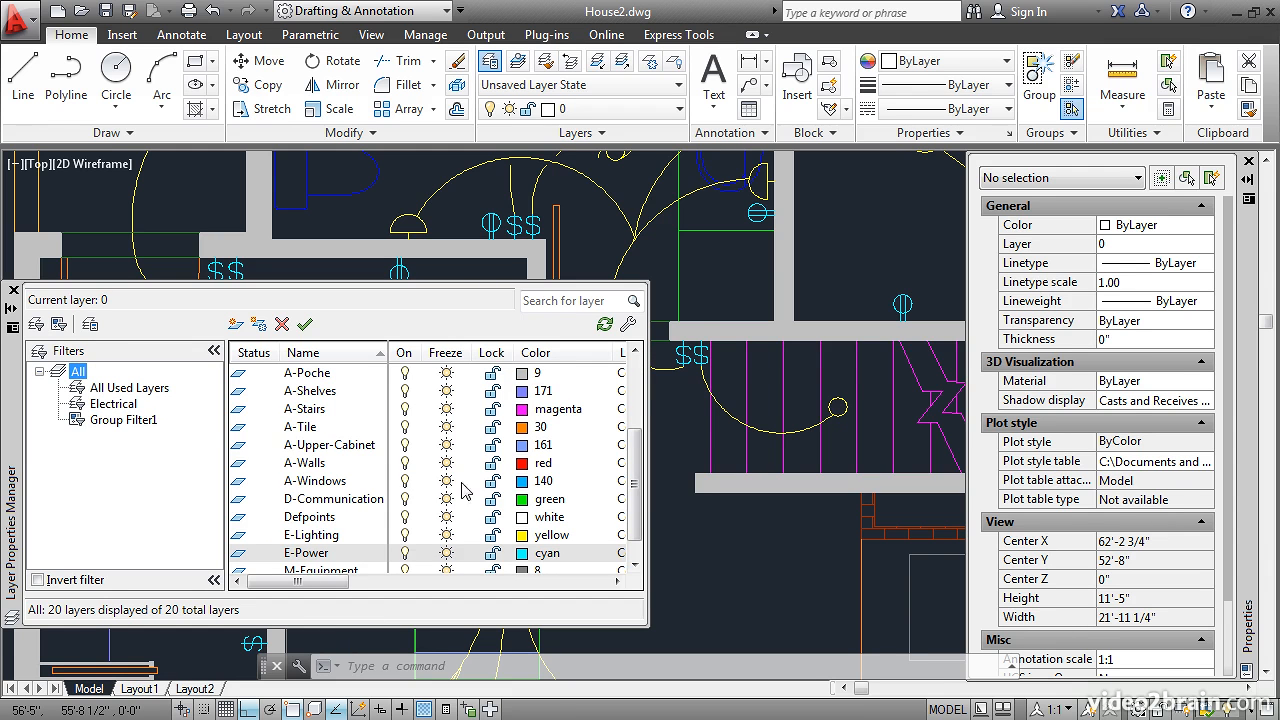
drag(637, 505, 637, 436)
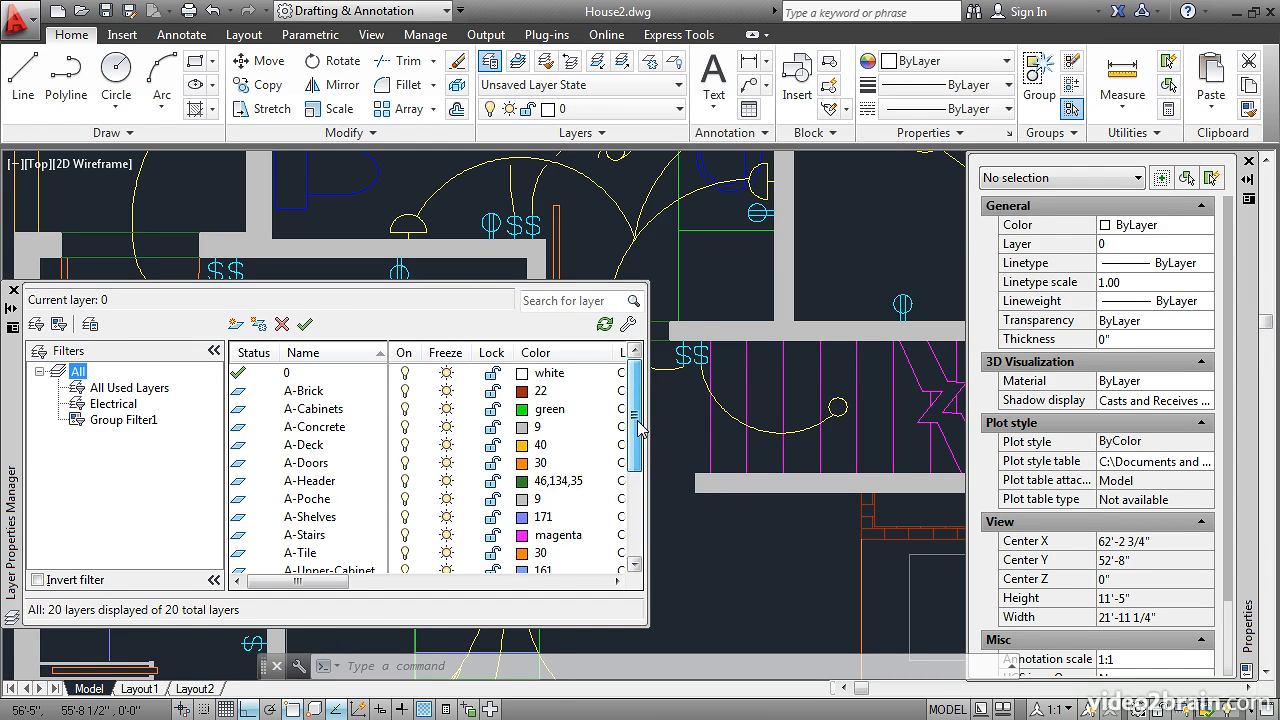
click(314, 484)
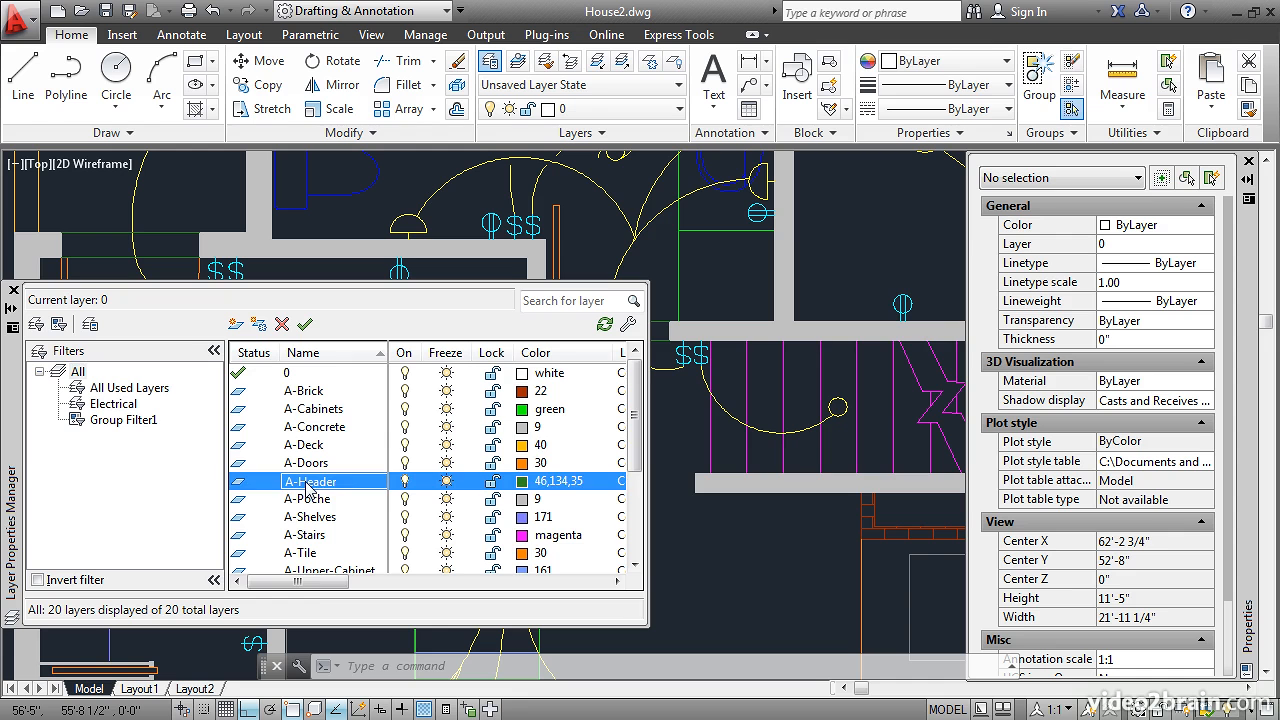
drag(314, 582, 392, 598)
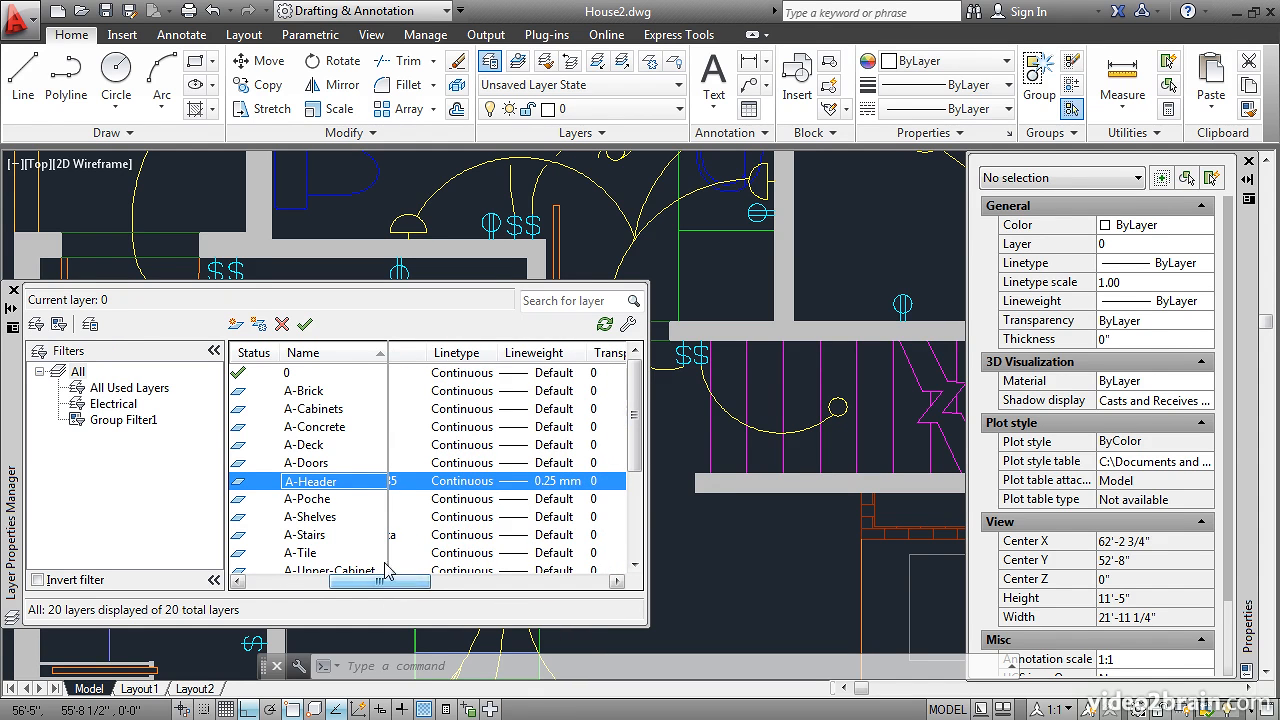
click(455, 481)
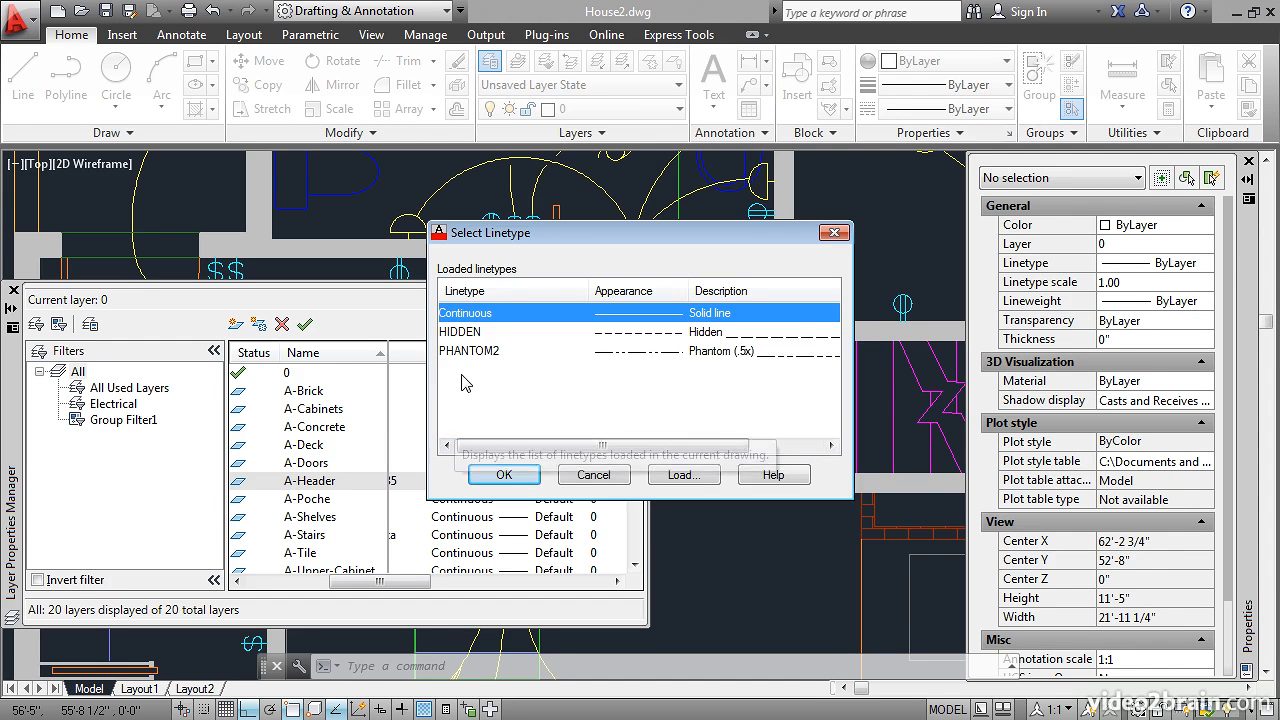
click(464, 333)
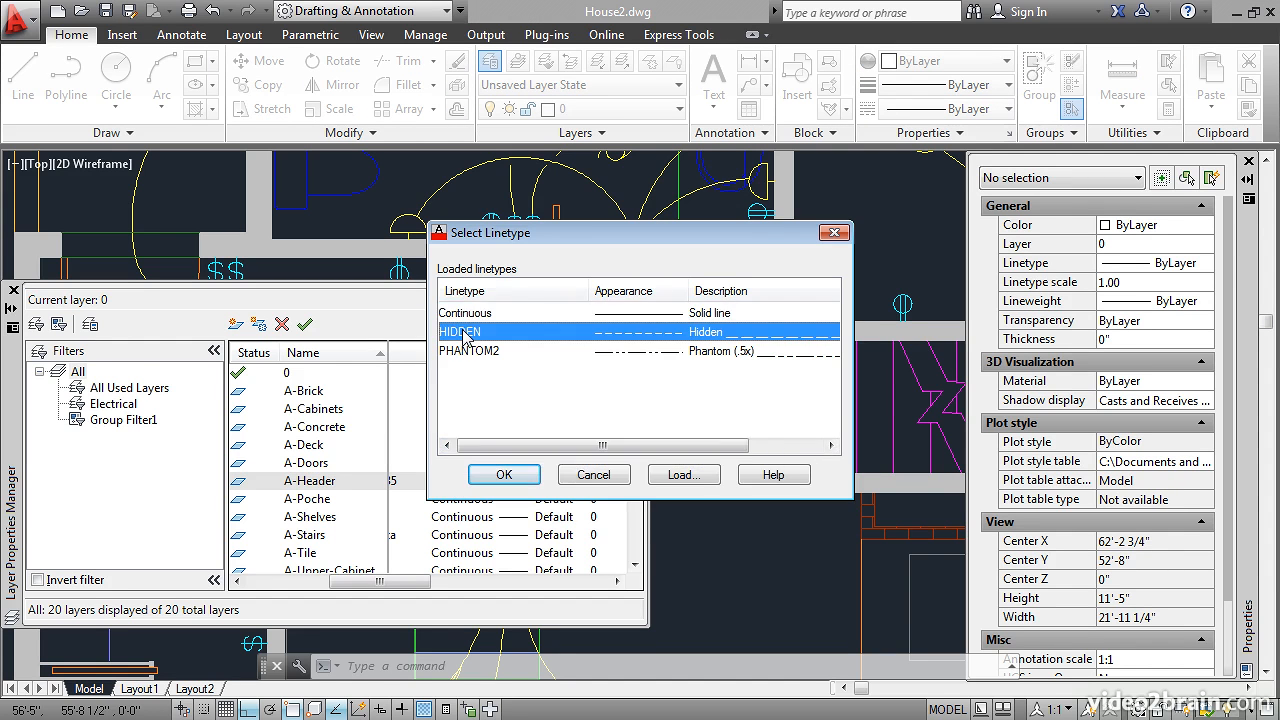
click(500, 474)
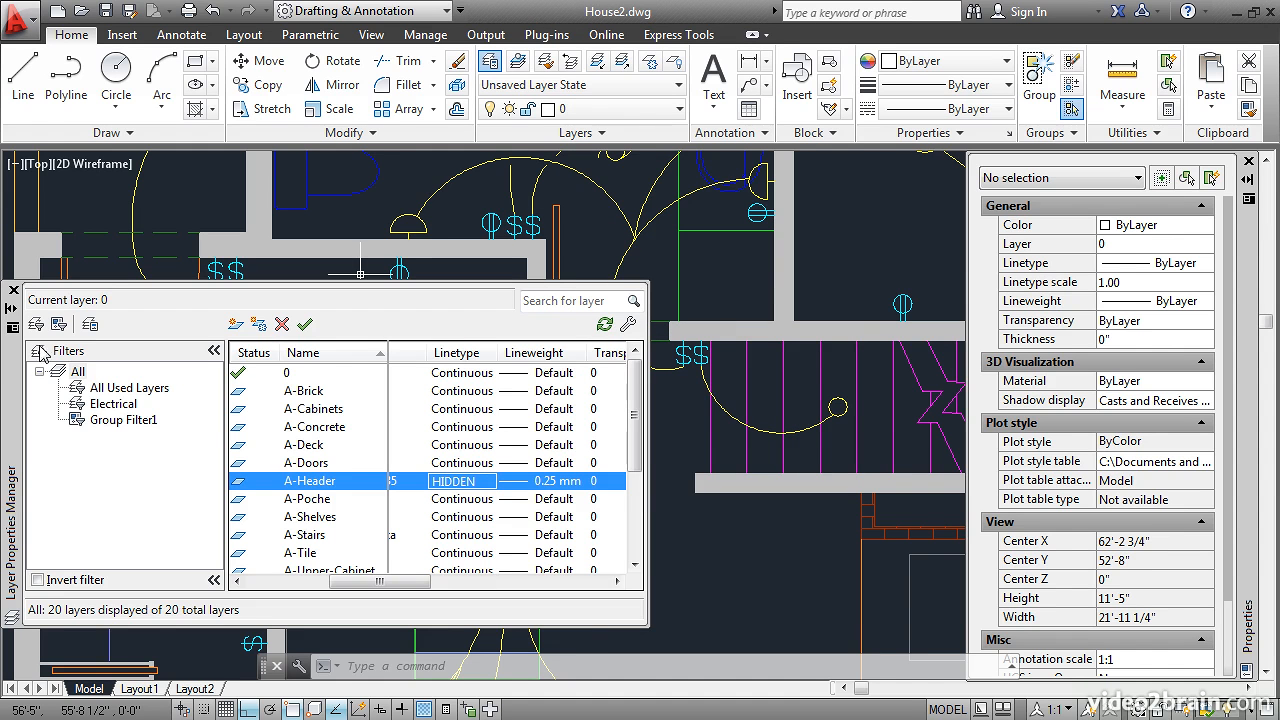
click(14, 292)
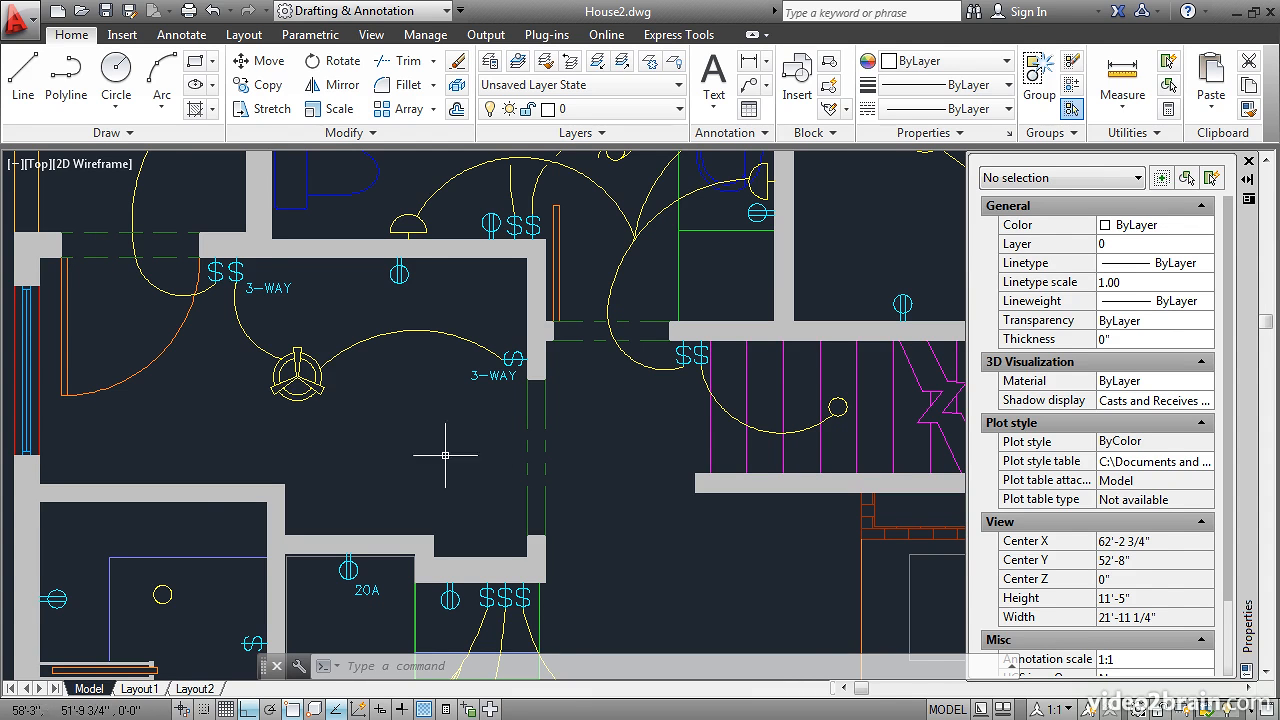
- Check the properties of the two header lines across the opening at the east end of the stairs
scroll(487, 469, down, 2)
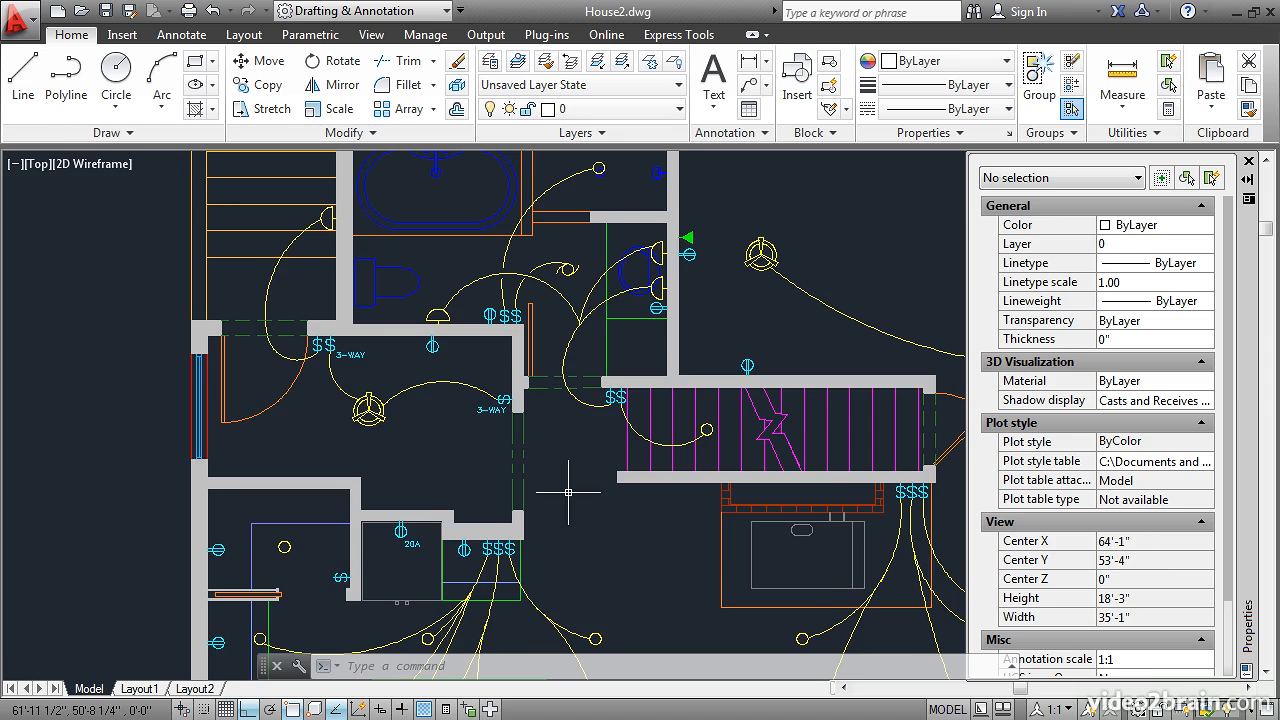
mouse_move(568, 492)
middle_down()
mouse_move(466, 473)
mouse_move(424, 446)
middle_up()
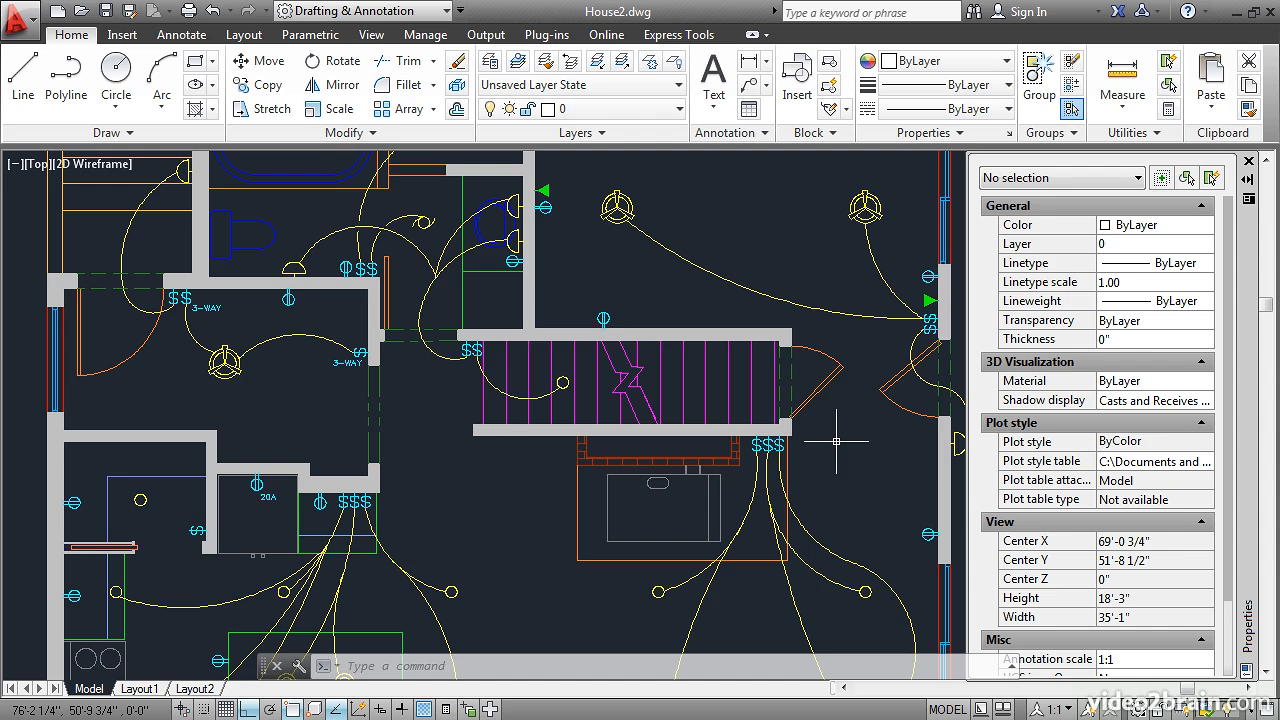
click(790, 369)
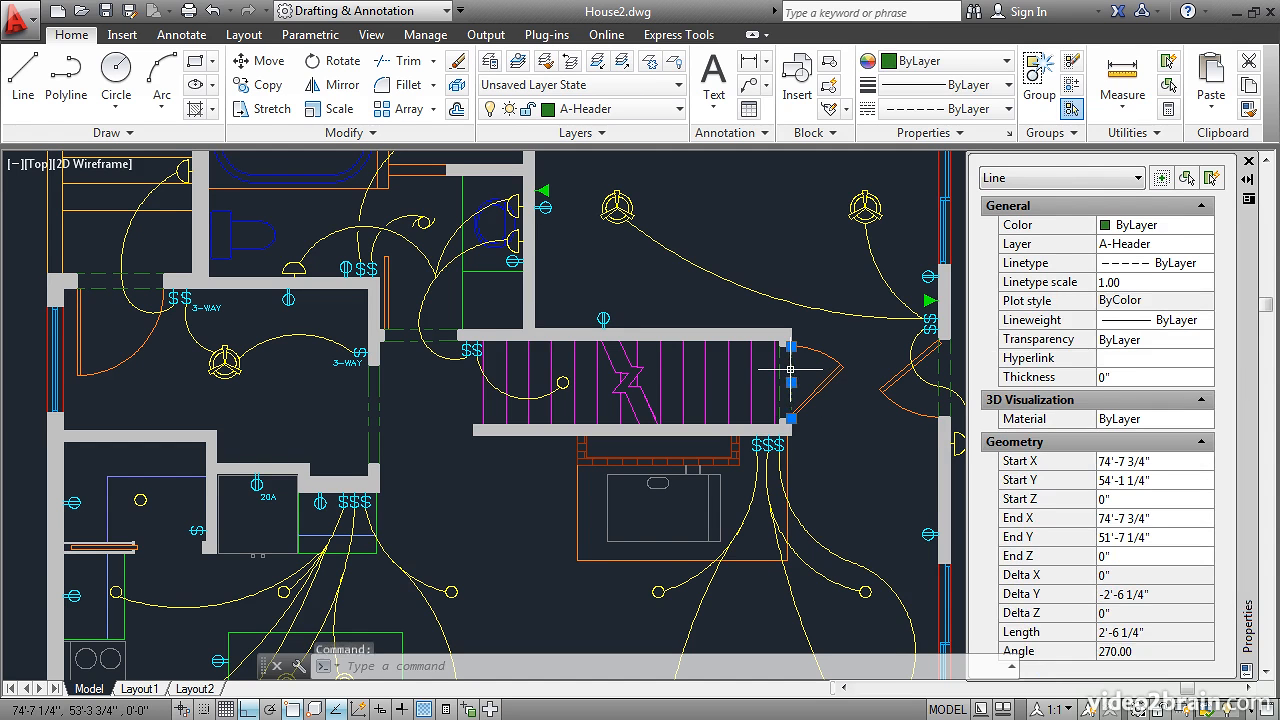
click(780, 369)
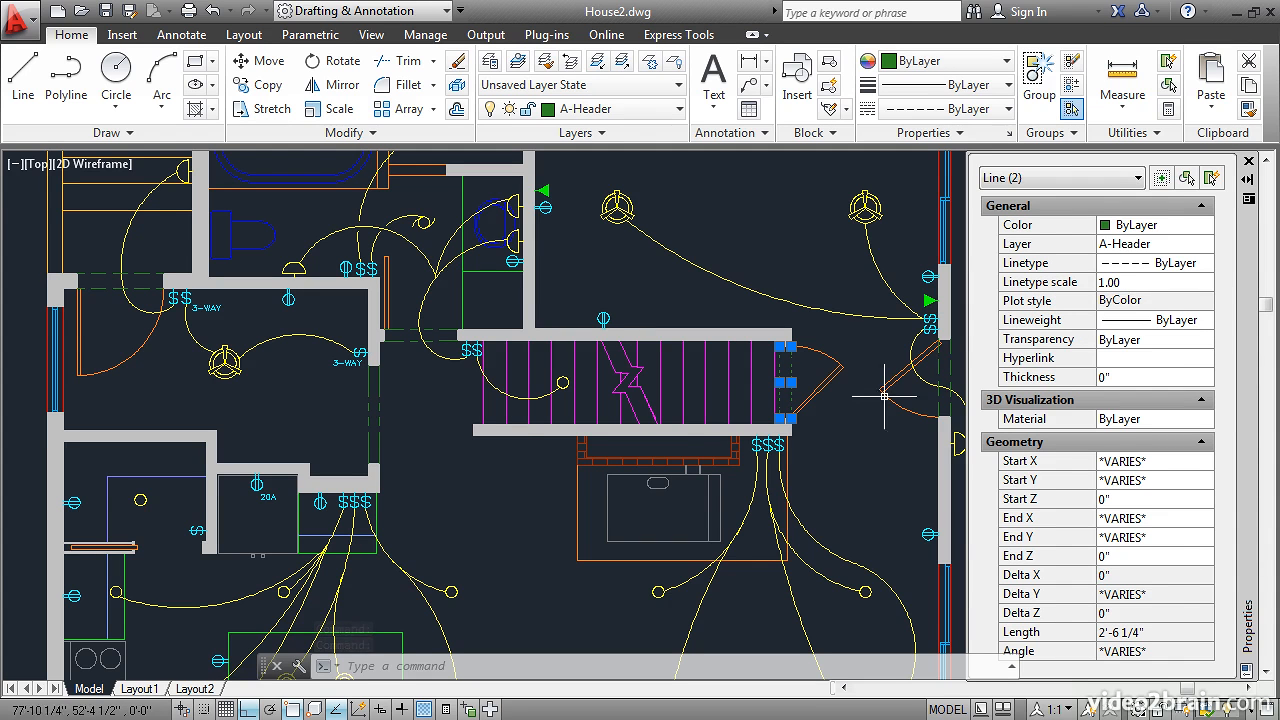
key(Escape)
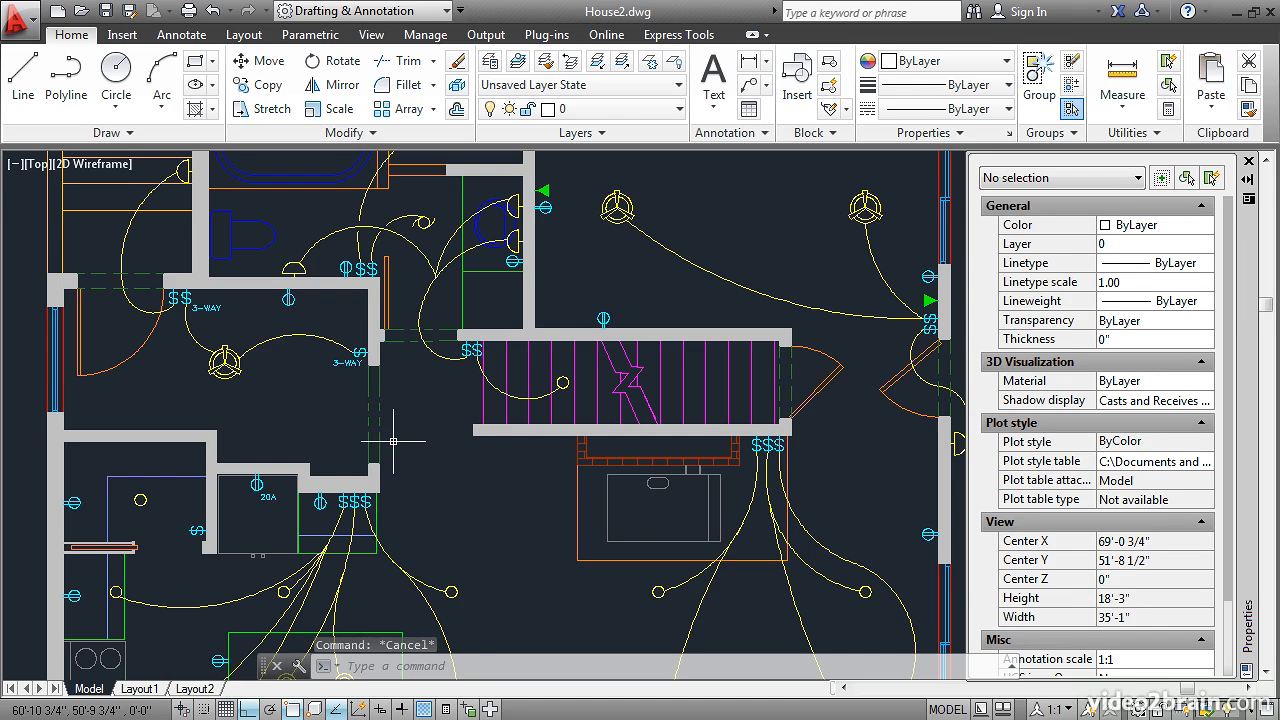
- Set the linetype of the four header lines at the fan room's east opening and the opening beside the stairs to ByLayer
click(378, 412)
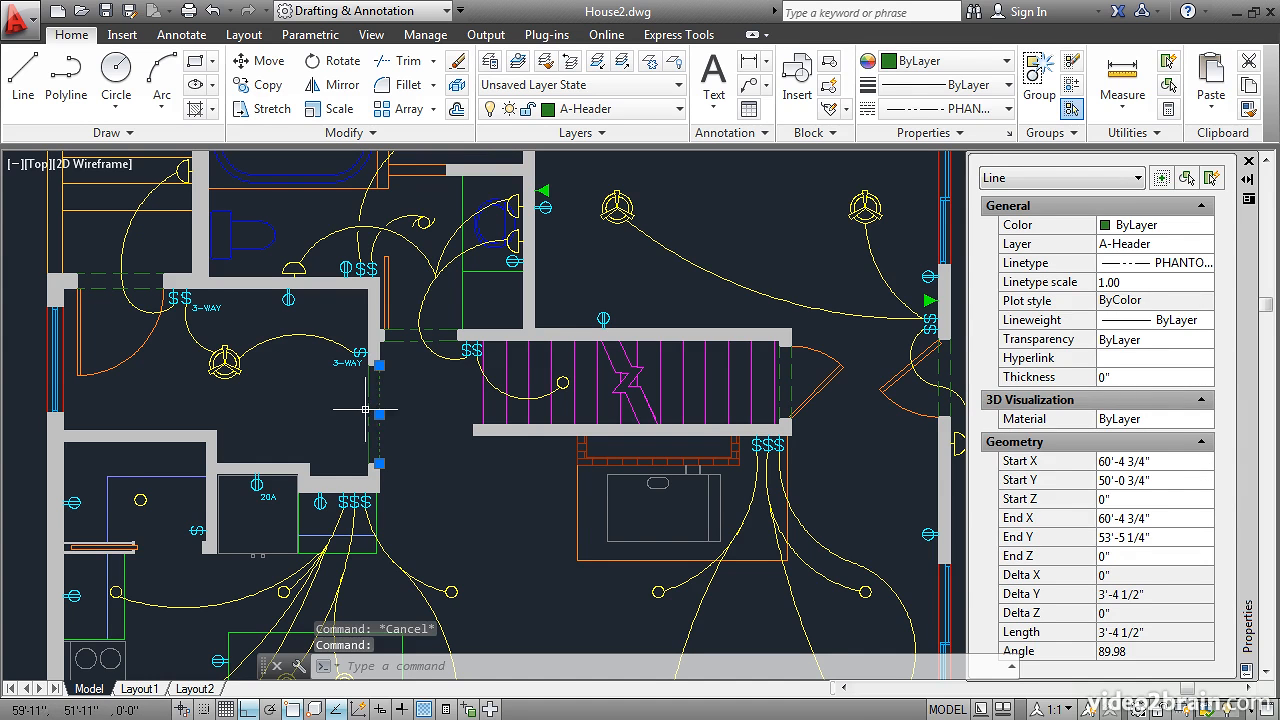
click(369, 412)
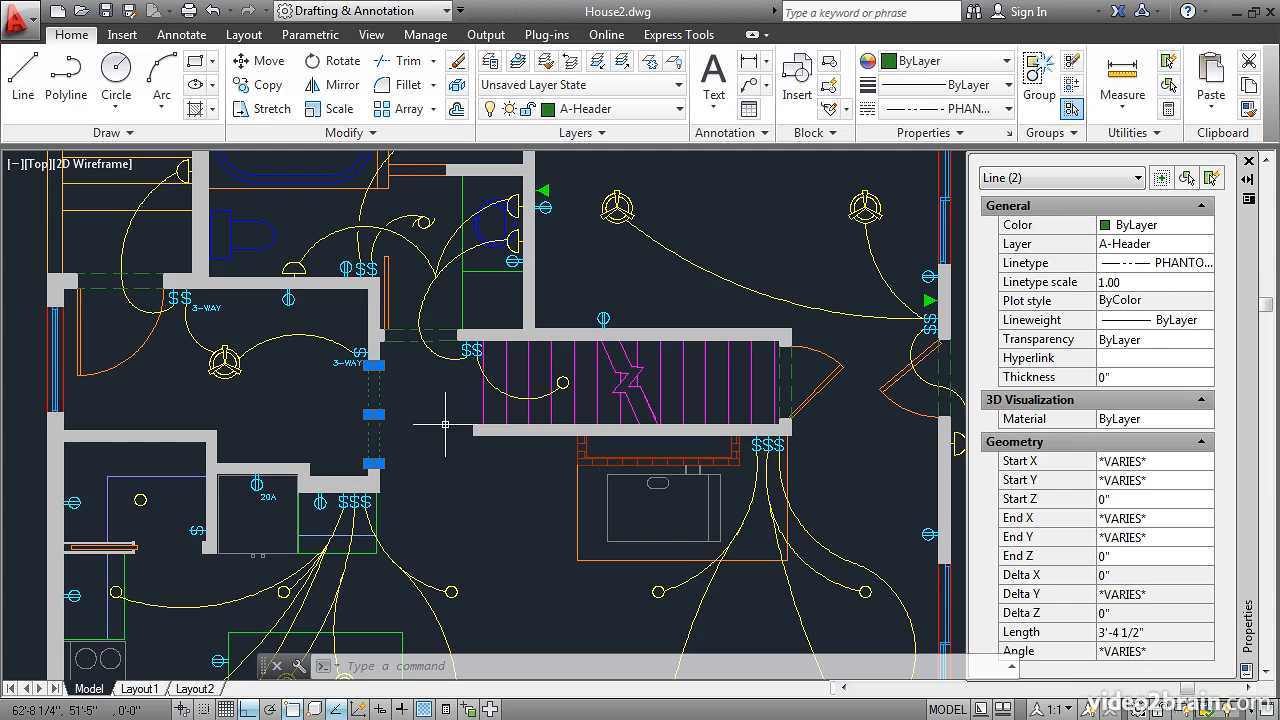
click(402, 352)
click(430, 322)
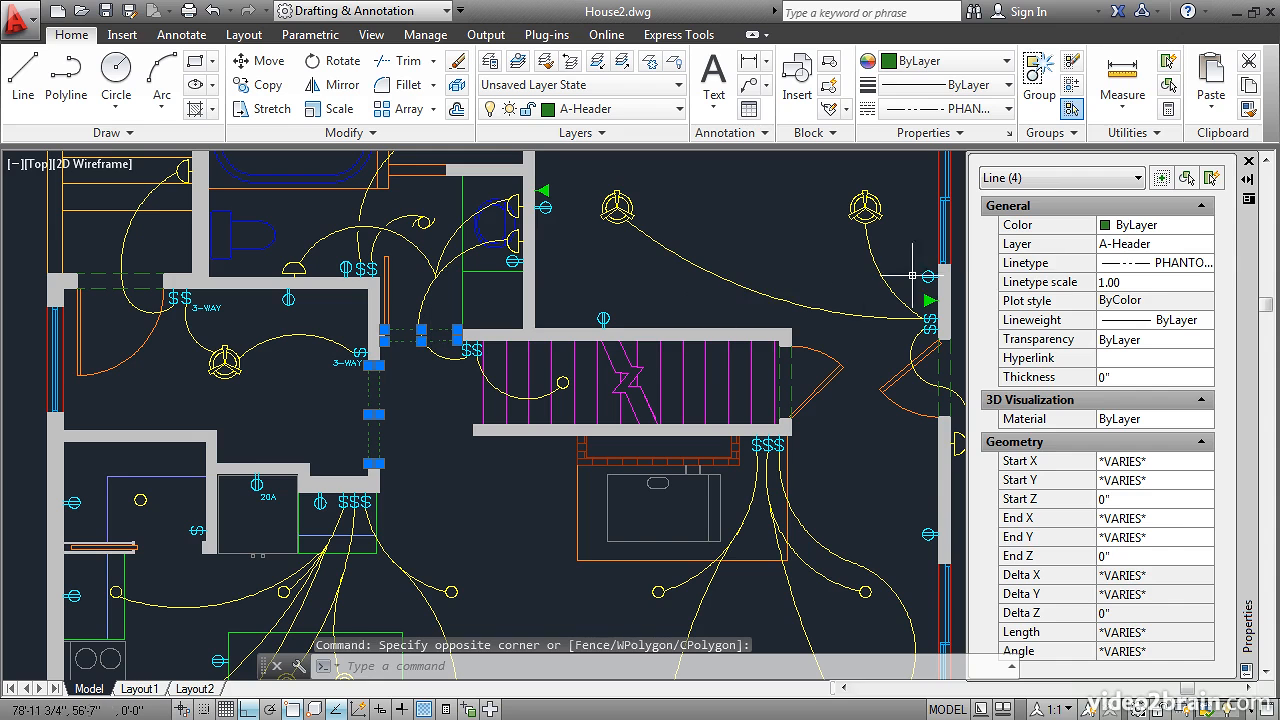
click(1183, 263)
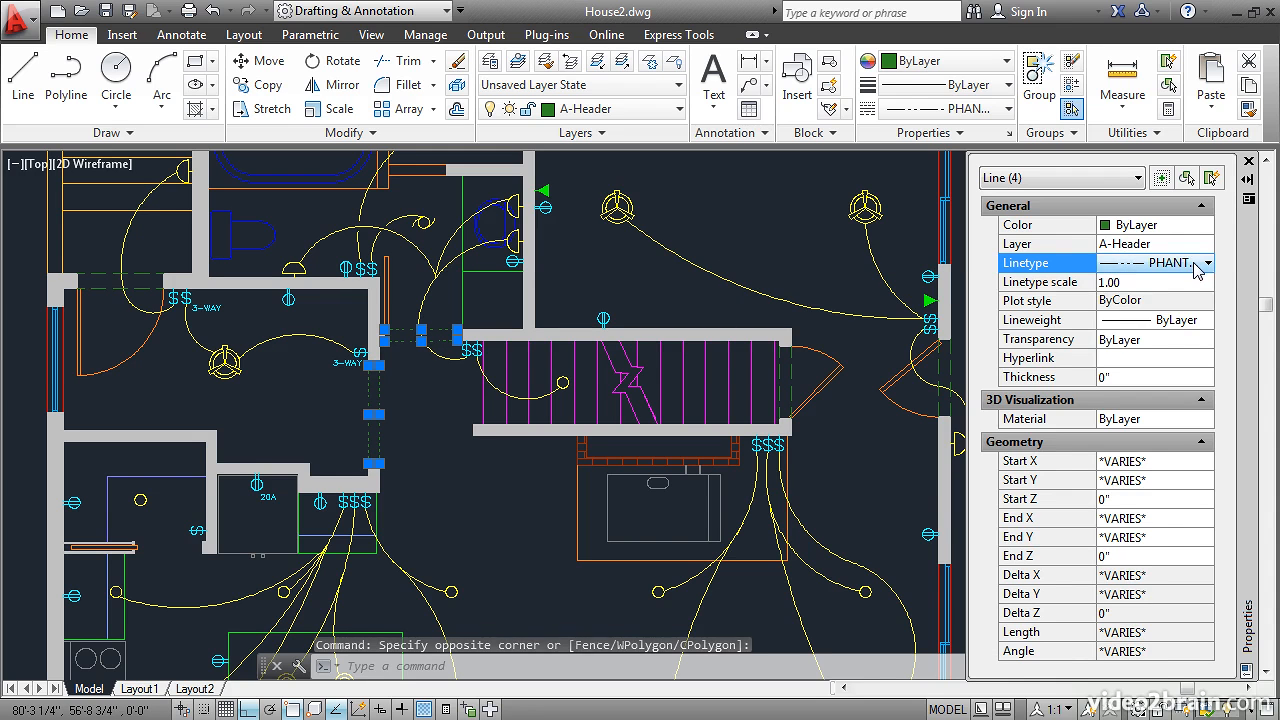
click(1196, 264)
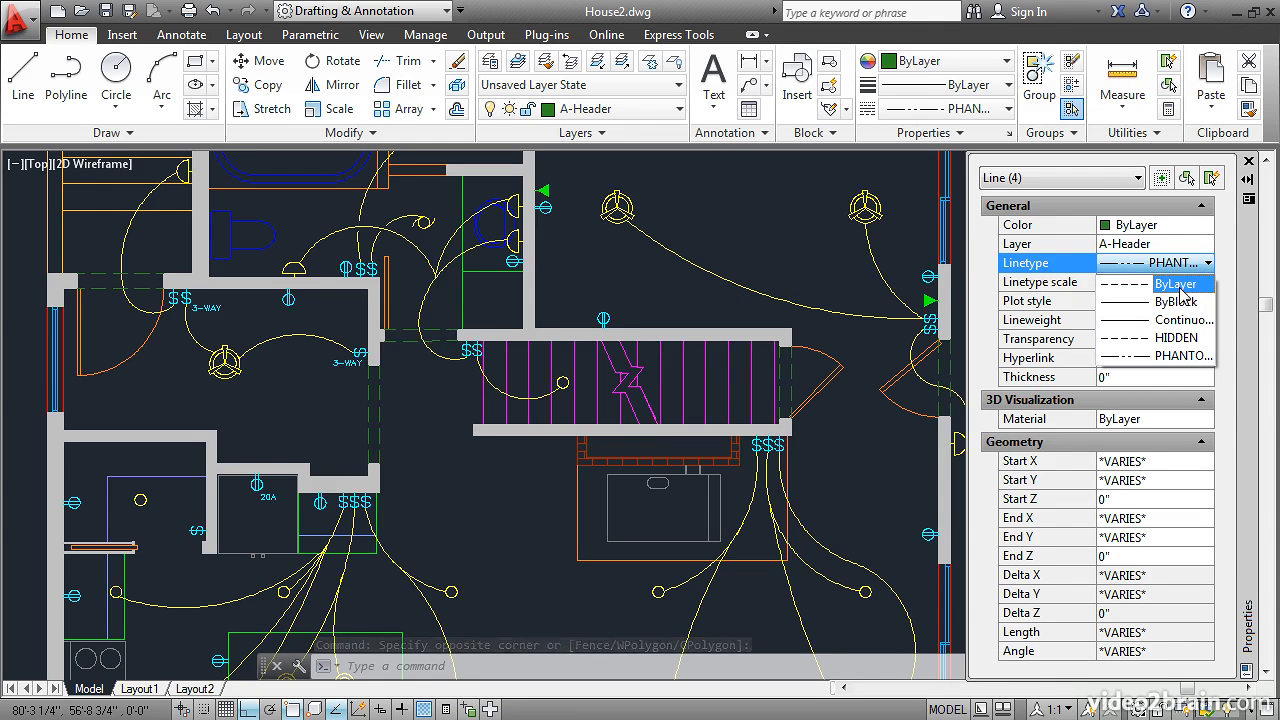
click(1182, 286)
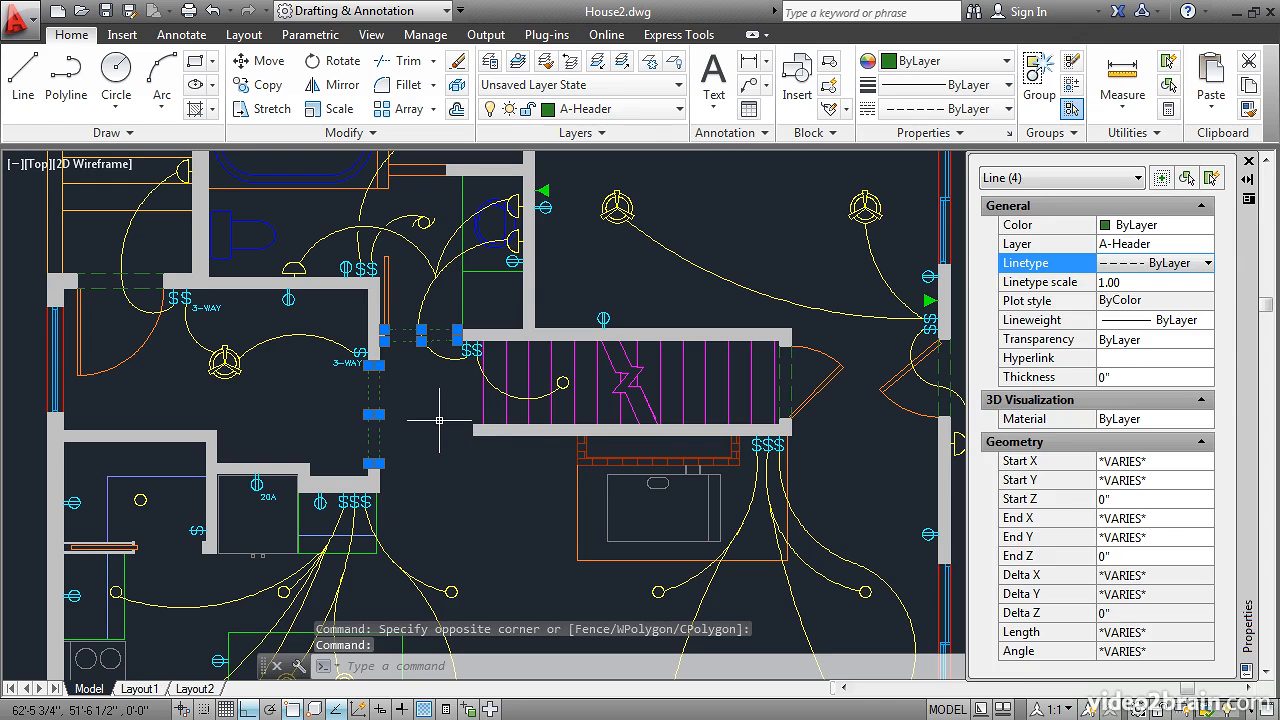
key(Escape)
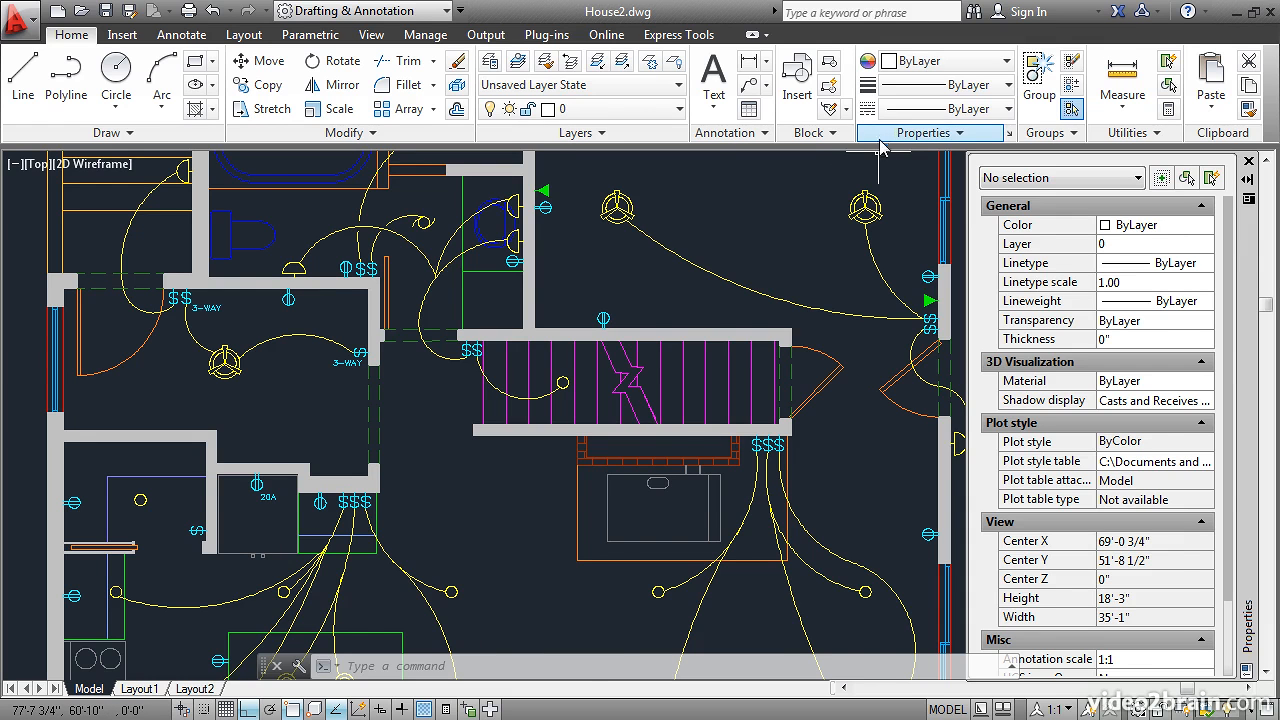
- With nothing selected, set the current object color to Red and make A-Header the current layer
middle_drag(767, 224, 434, 357)
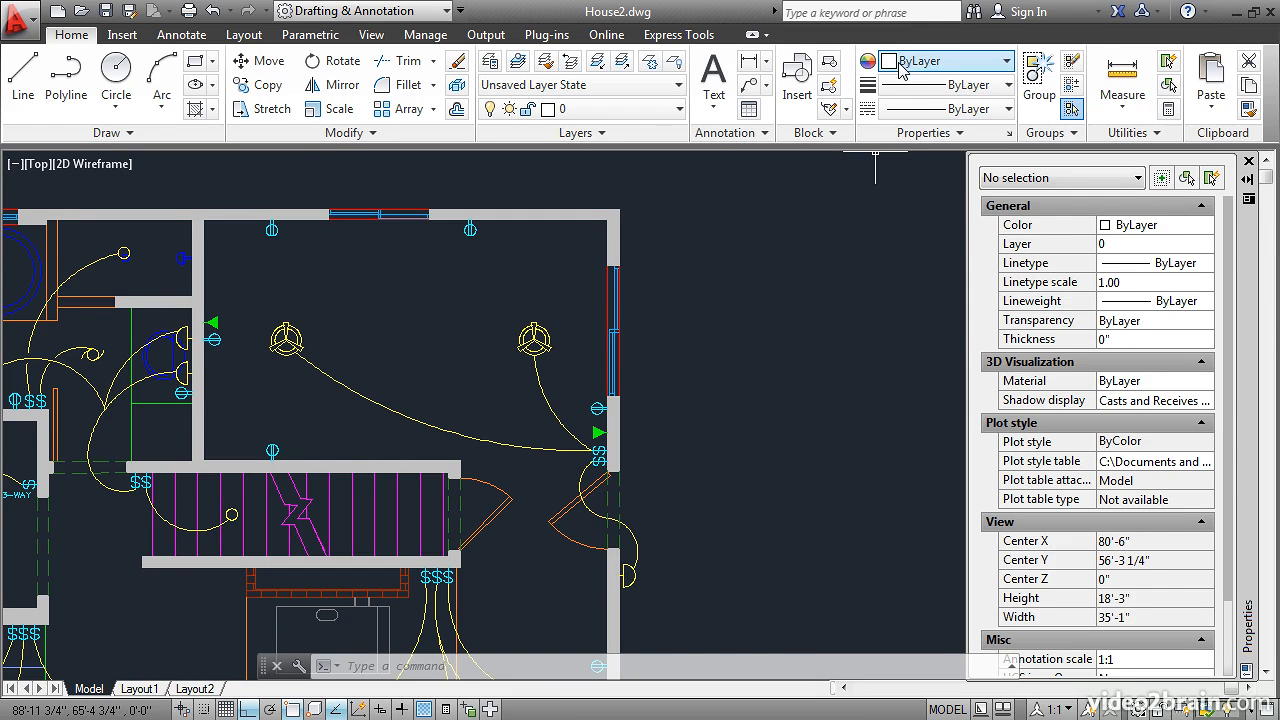
click(930, 62)
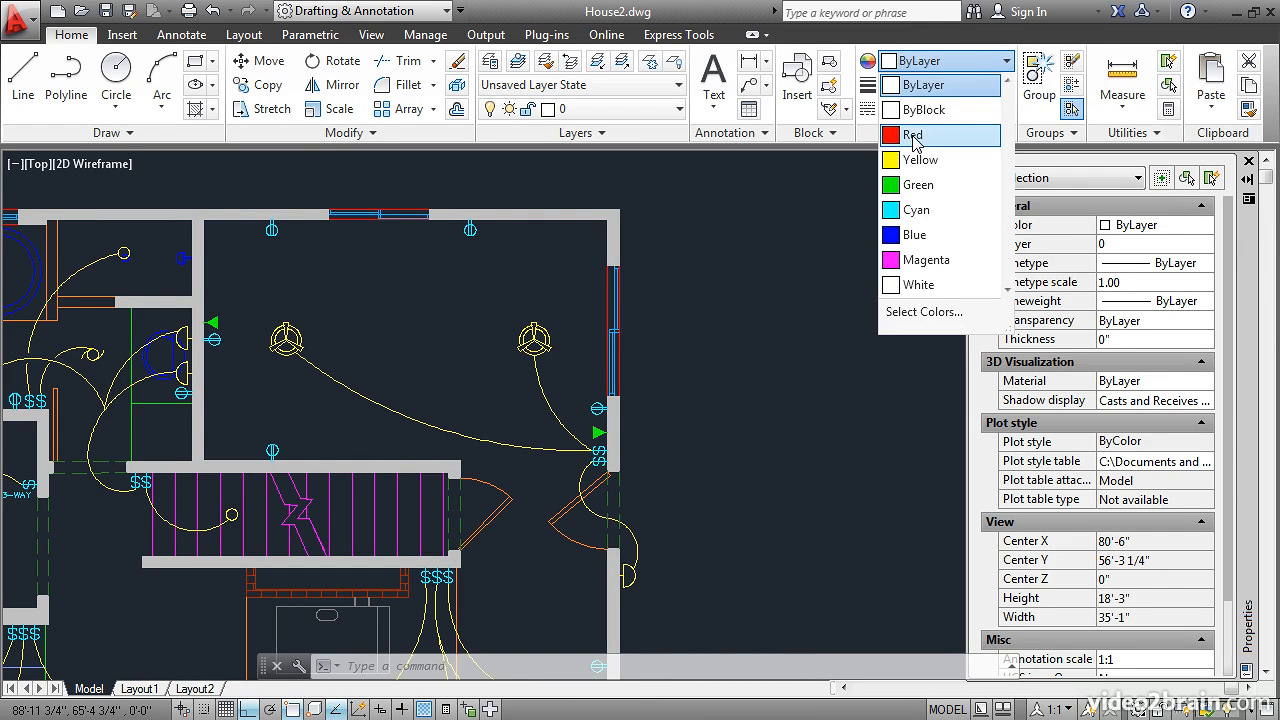
click(913, 137)
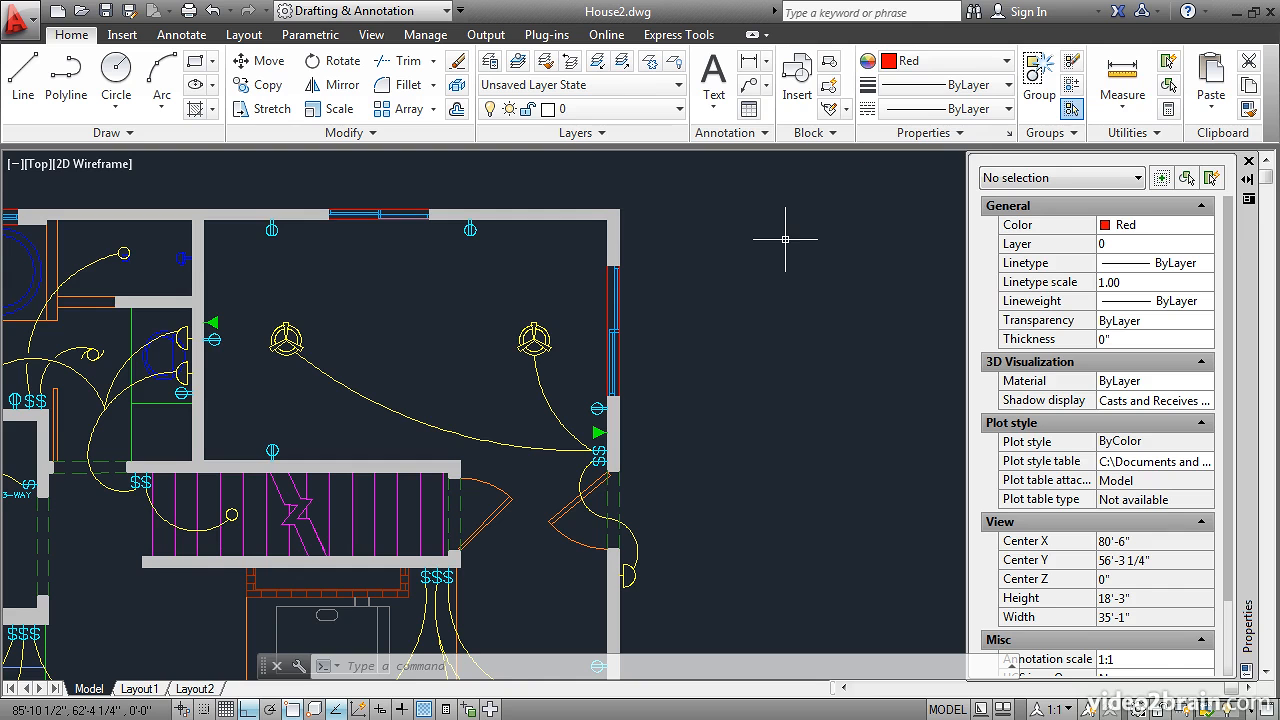
click(626, 112)
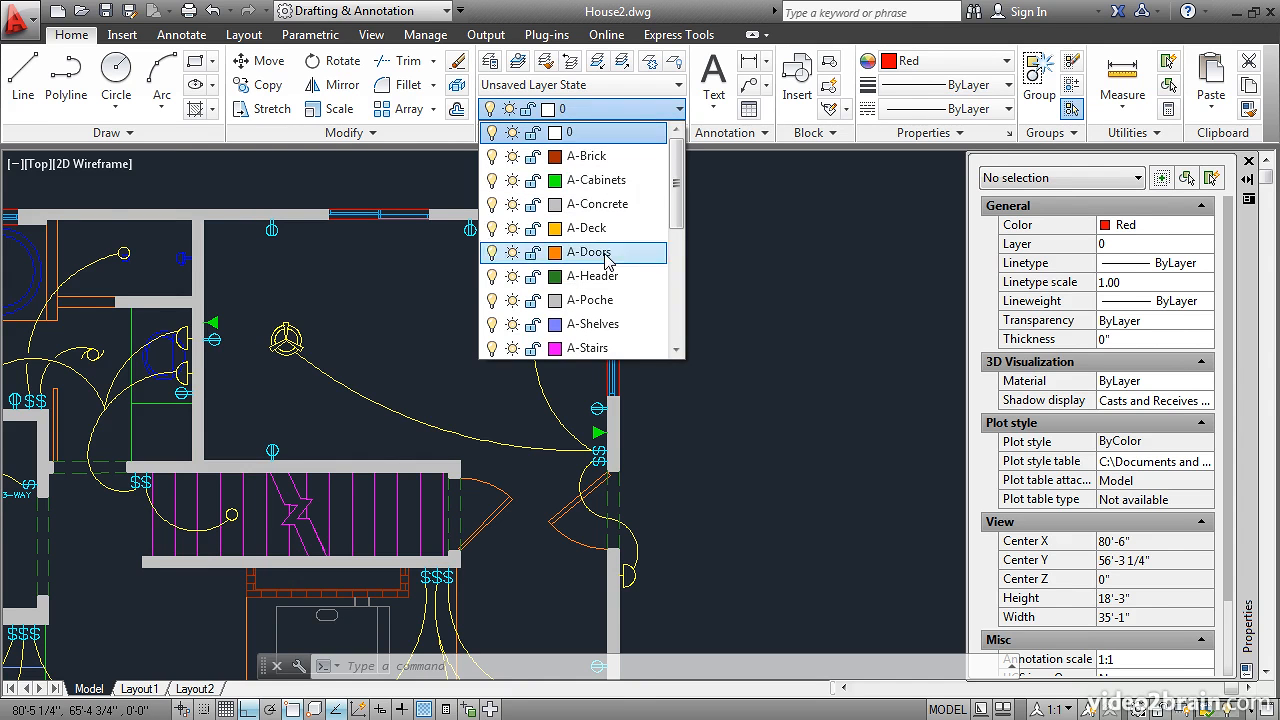
click(600, 282)
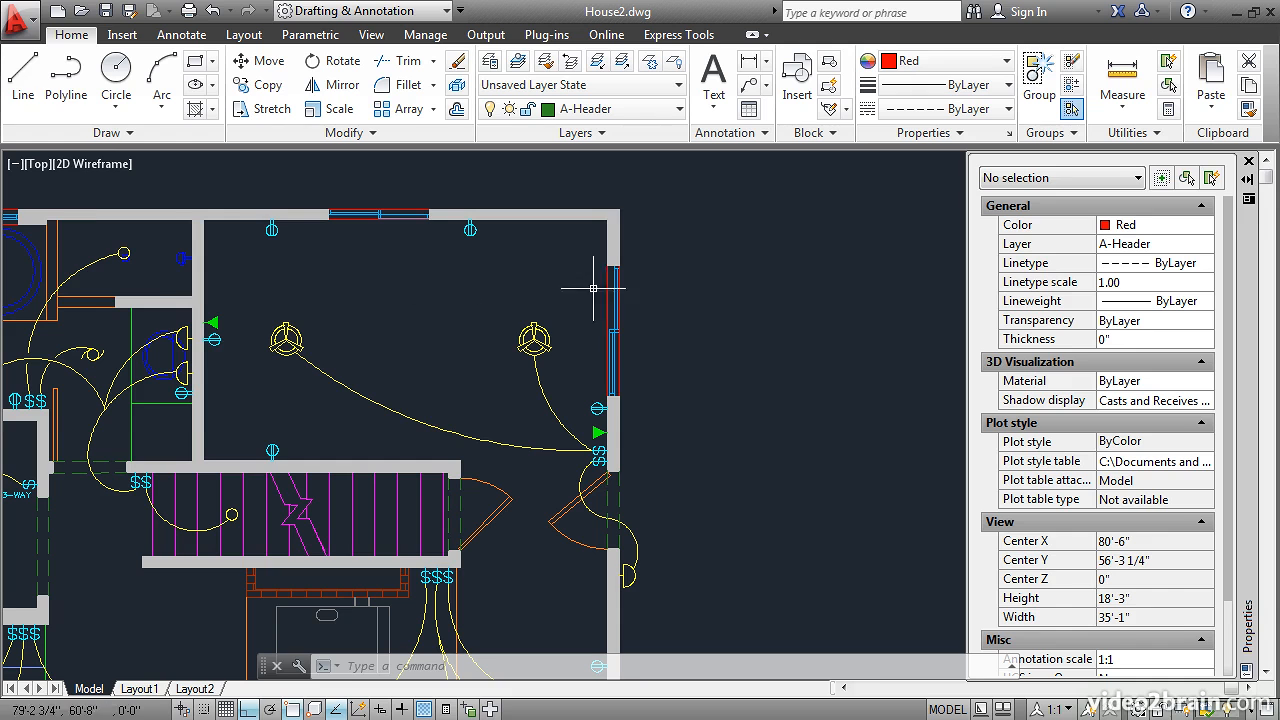
- Draw a horizontal line about 7'-9" long in the empty area east of the house and check its properties
click(23, 75)
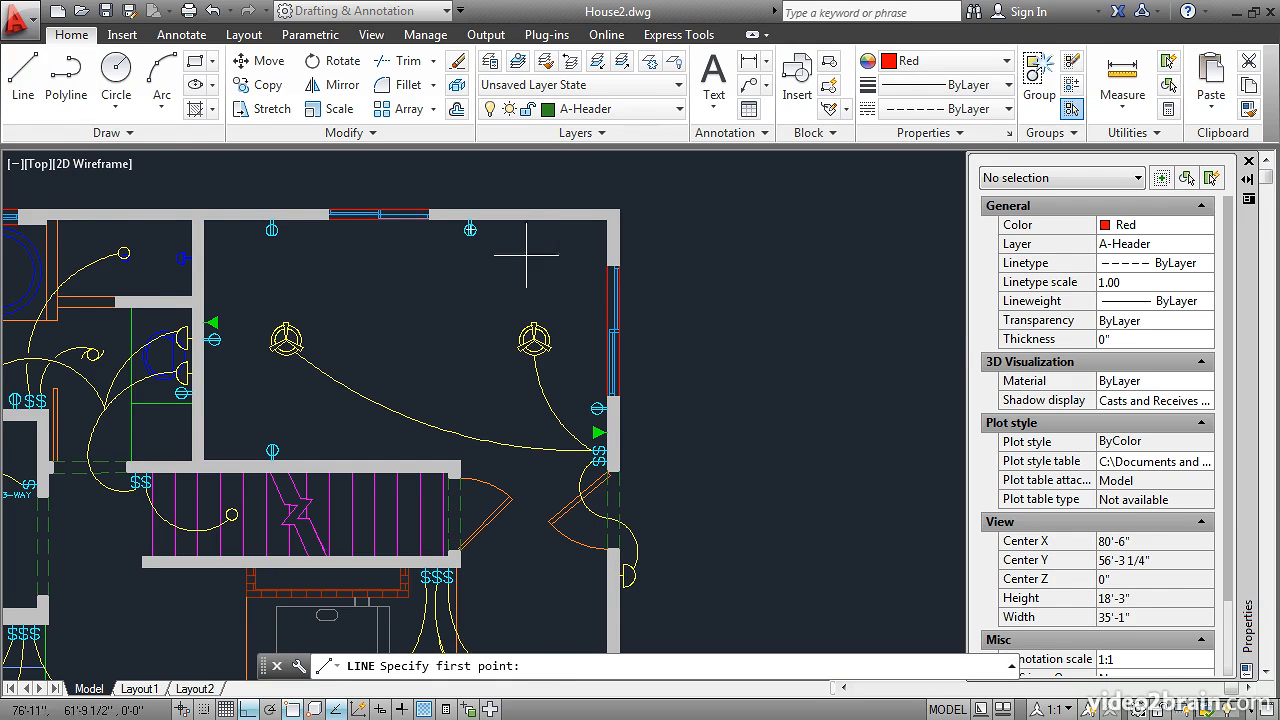
click(671, 290)
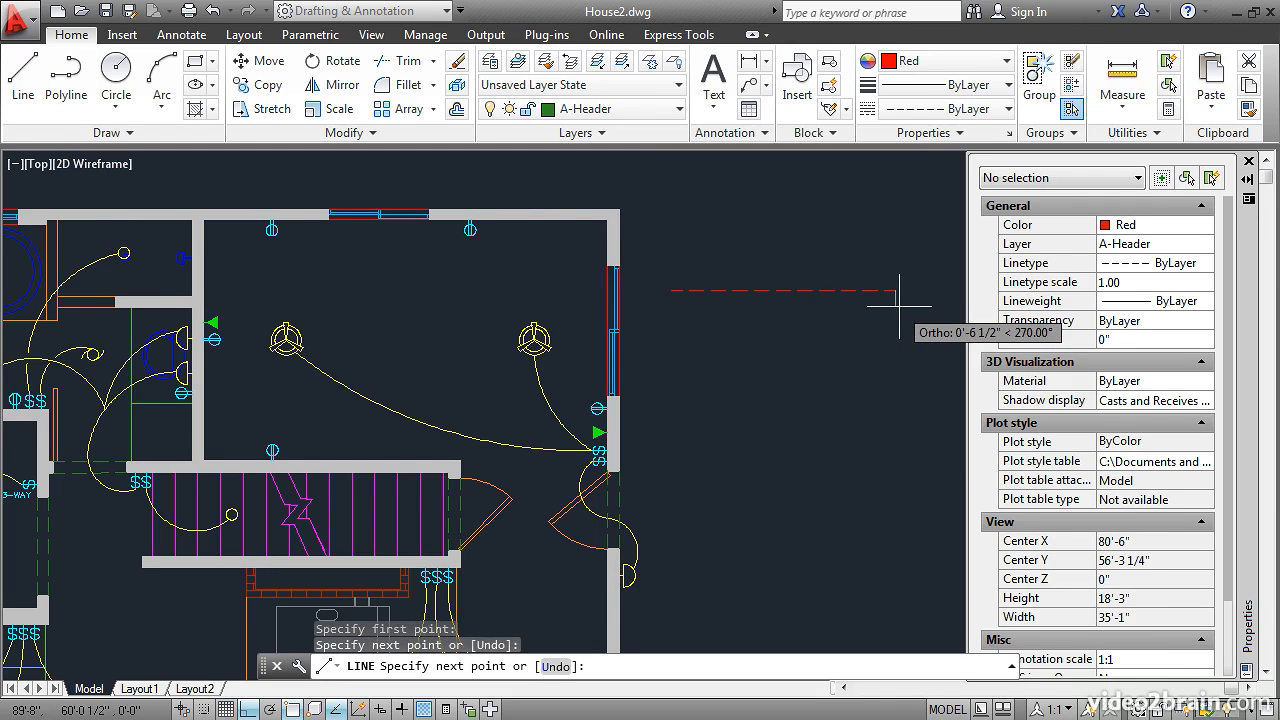
click(899, 306)
key(Return)
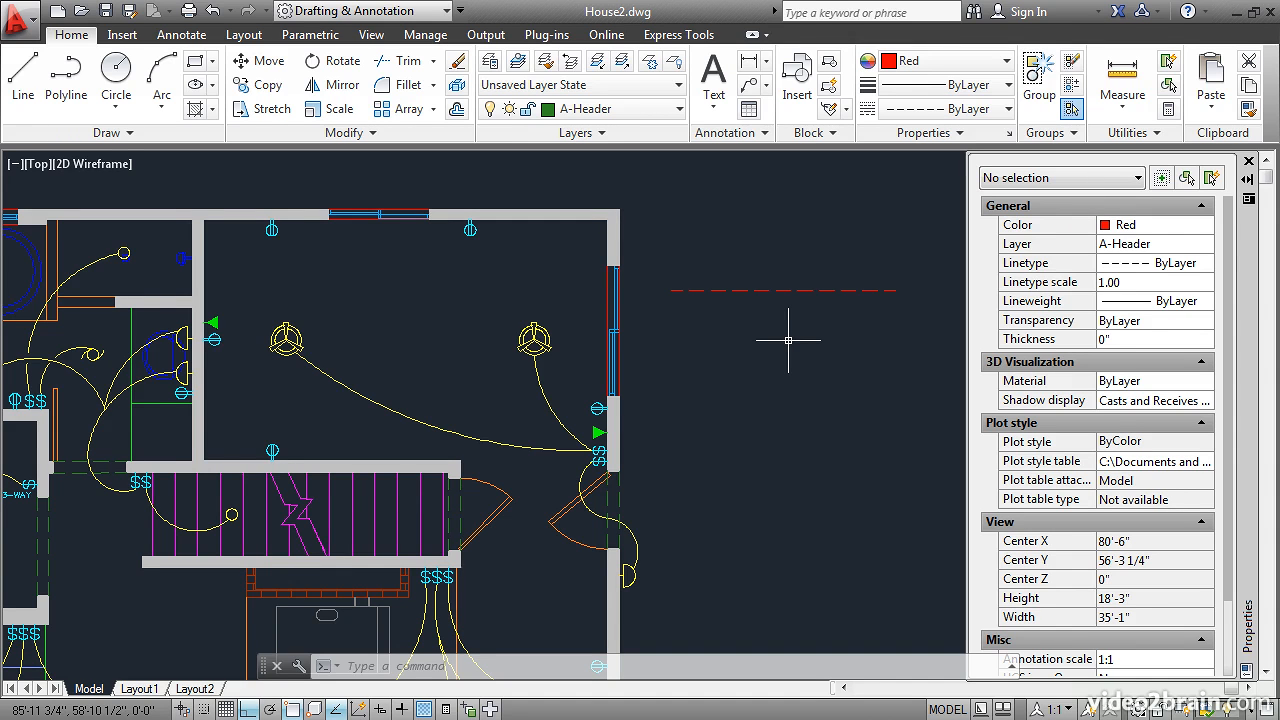
click(783, 290)
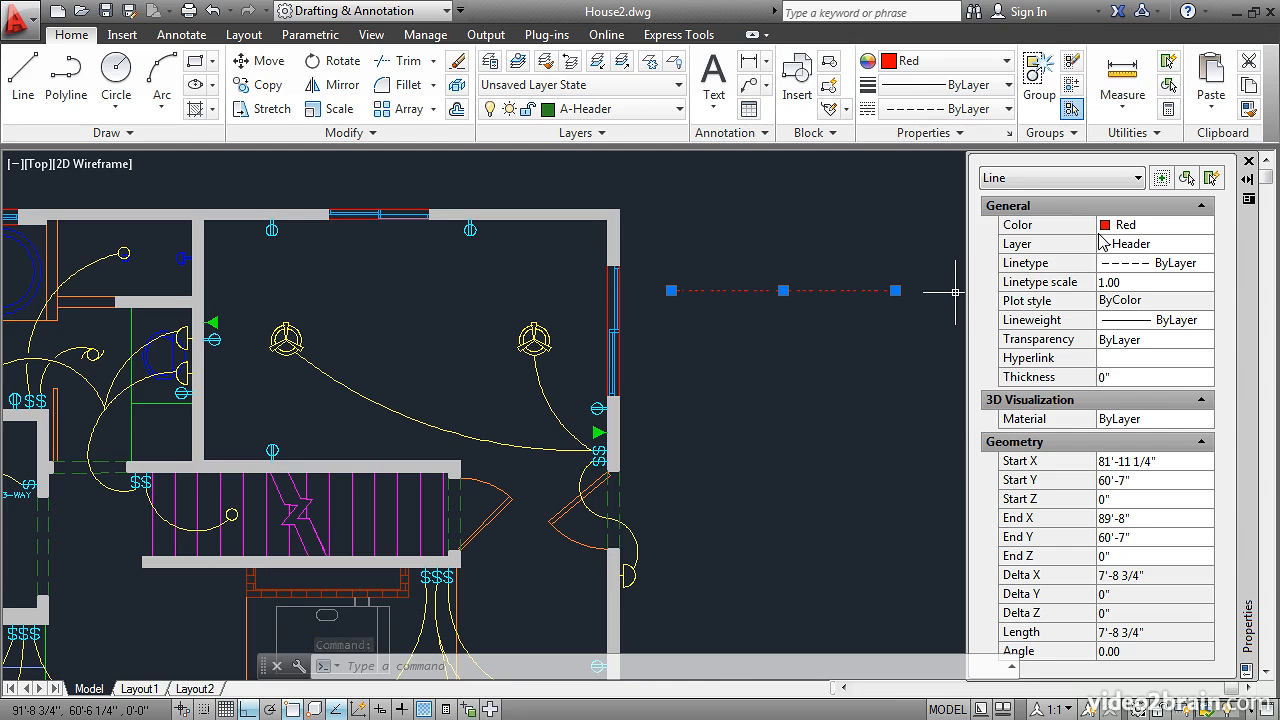
key(Escape)
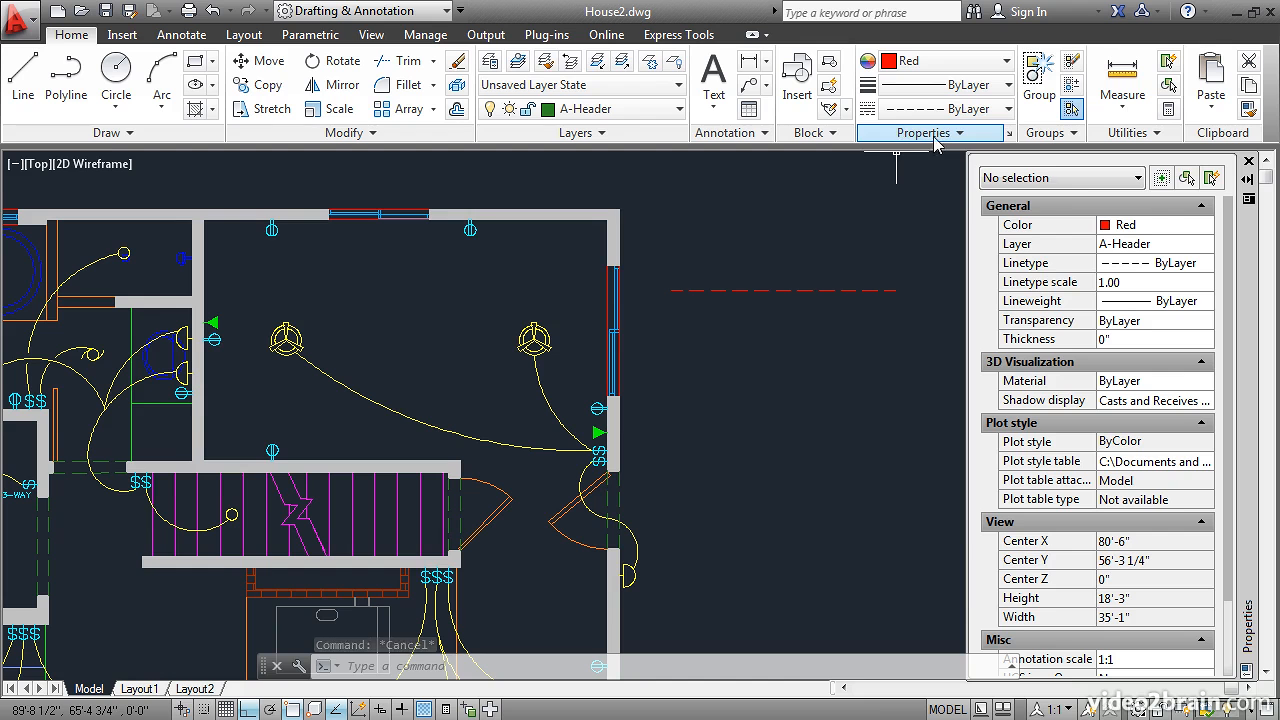
- Set the current object color to ByLayer and draw a second horizontal line about 6'-4" long just above the red one
click(1001, 66)
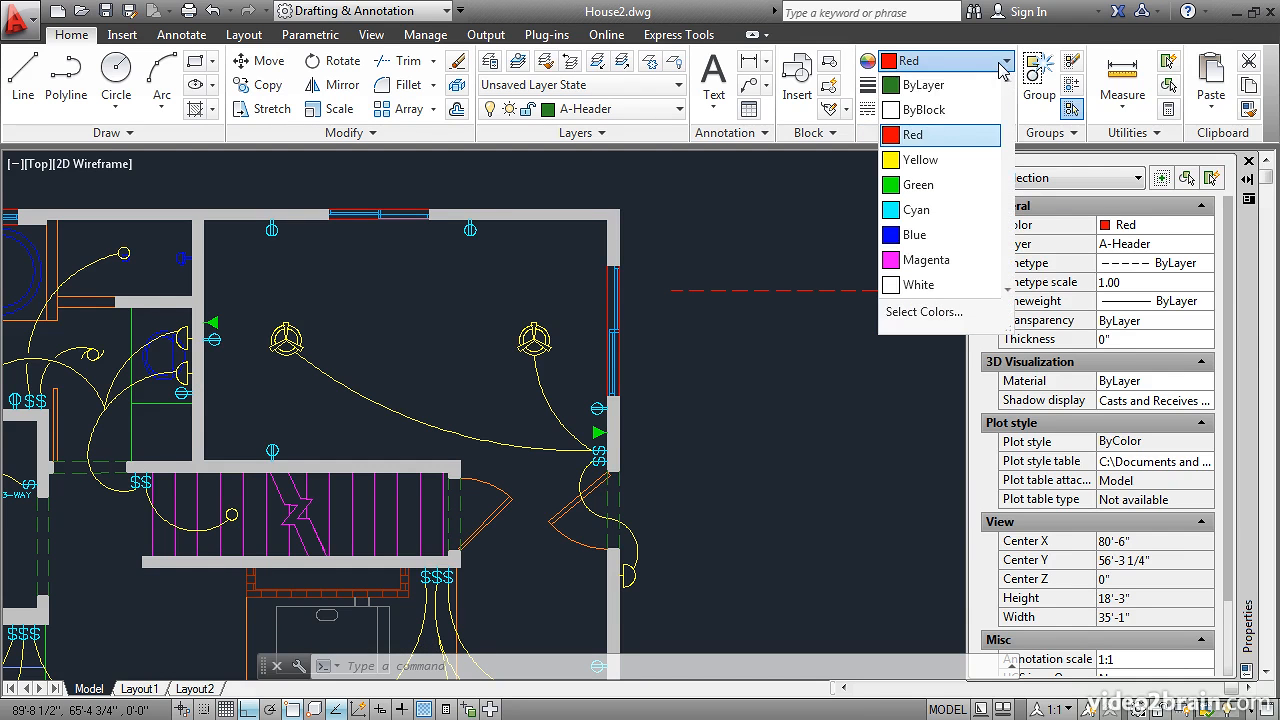
click(937, 88)
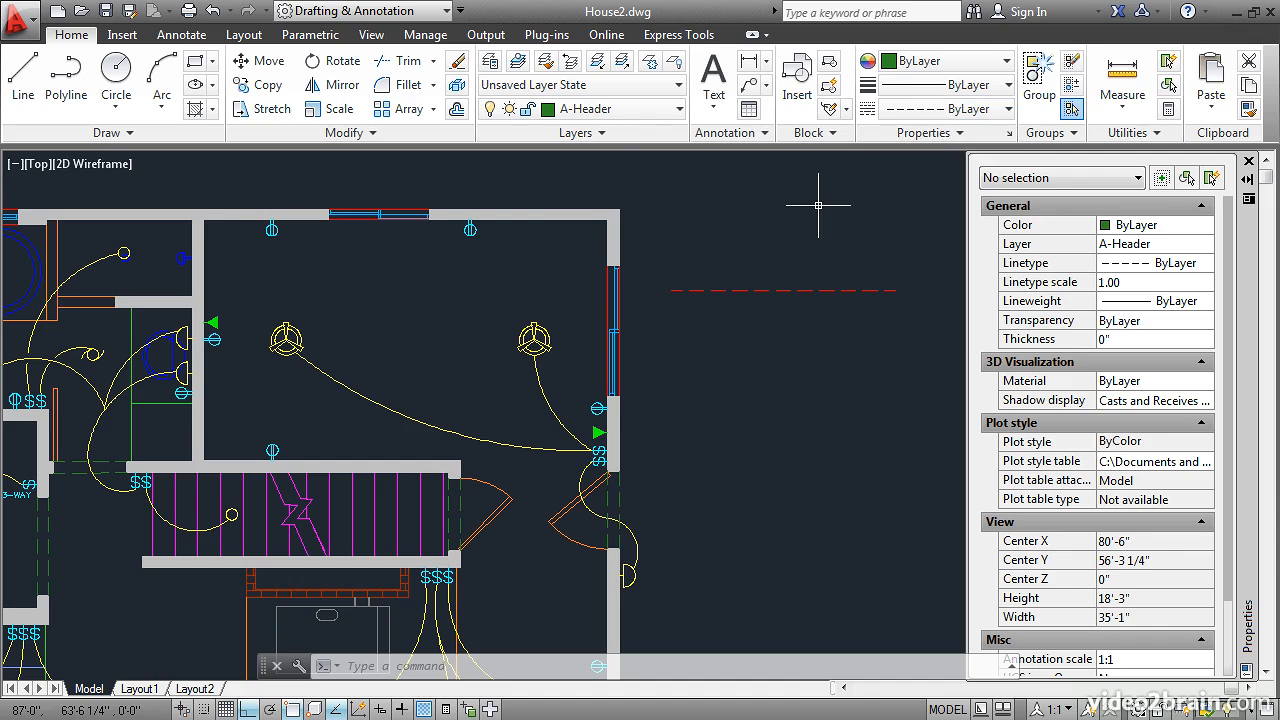
click(23, 76)
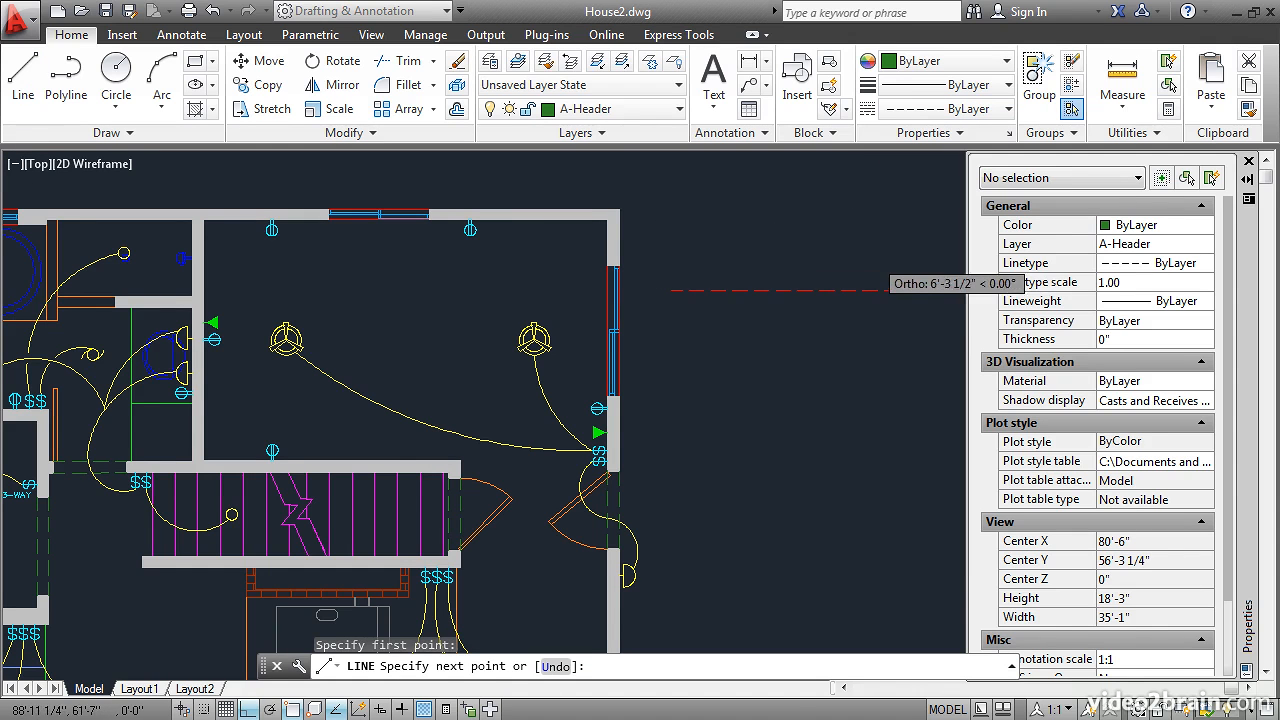
click(874, 262)
key(Return)
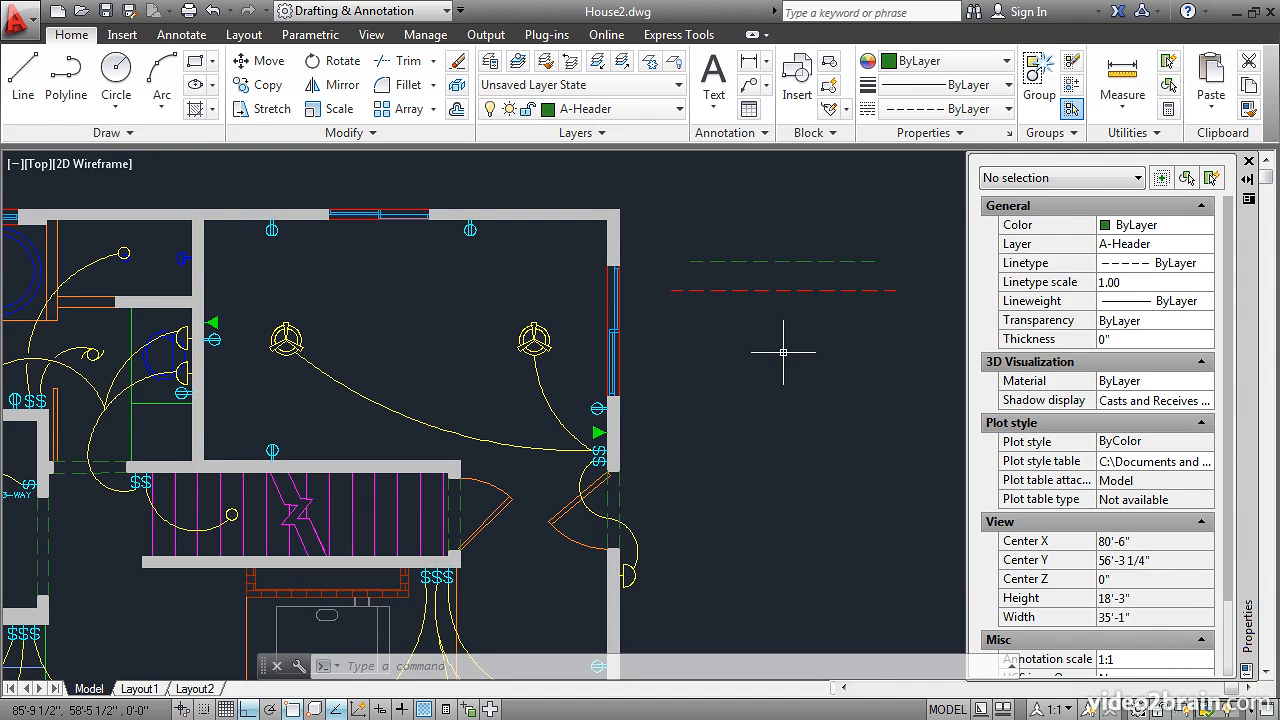
- Change the color of both horizontal lines east of the house to Cyan
click(783, 290)
click(785, 263)
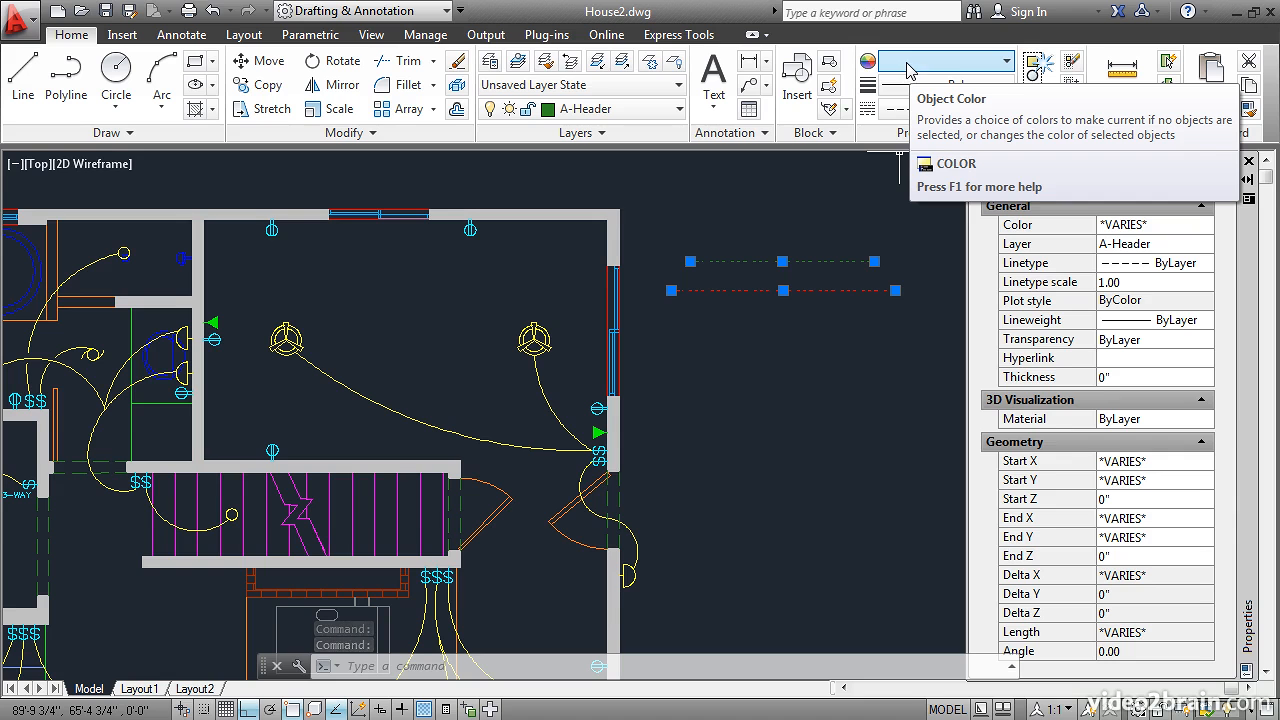
click(1004, 62)
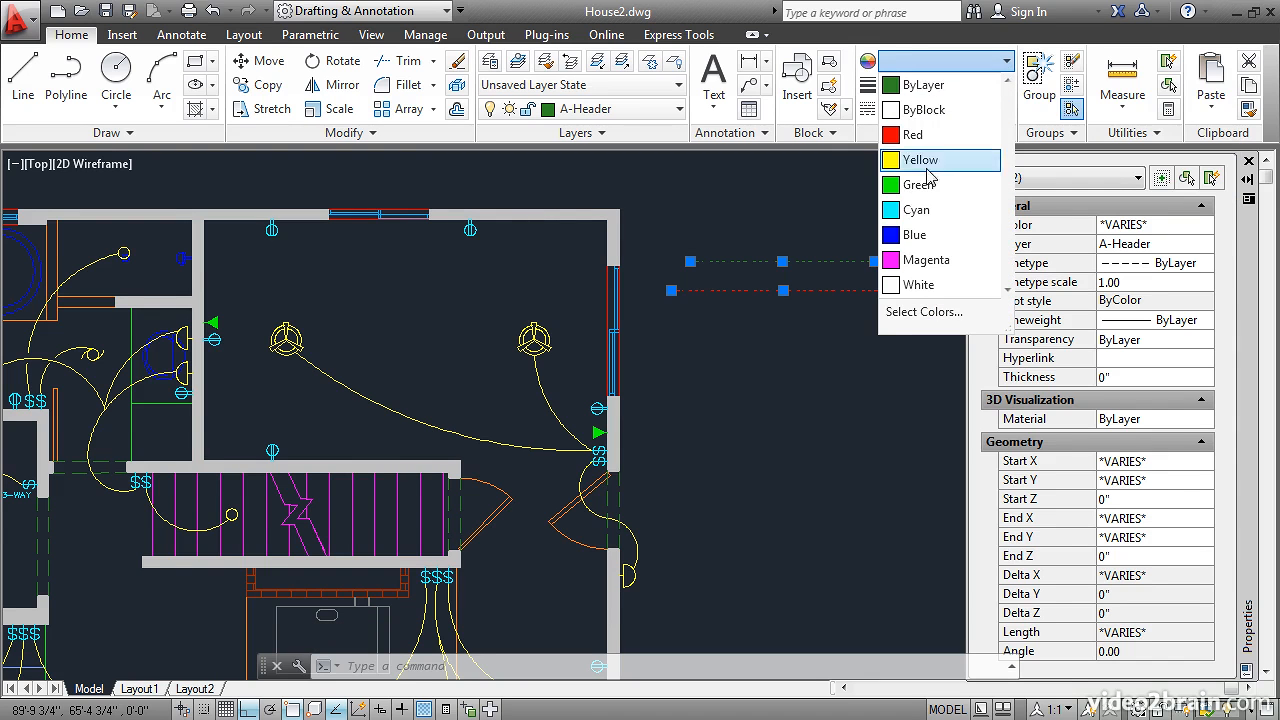
click(916, 212)
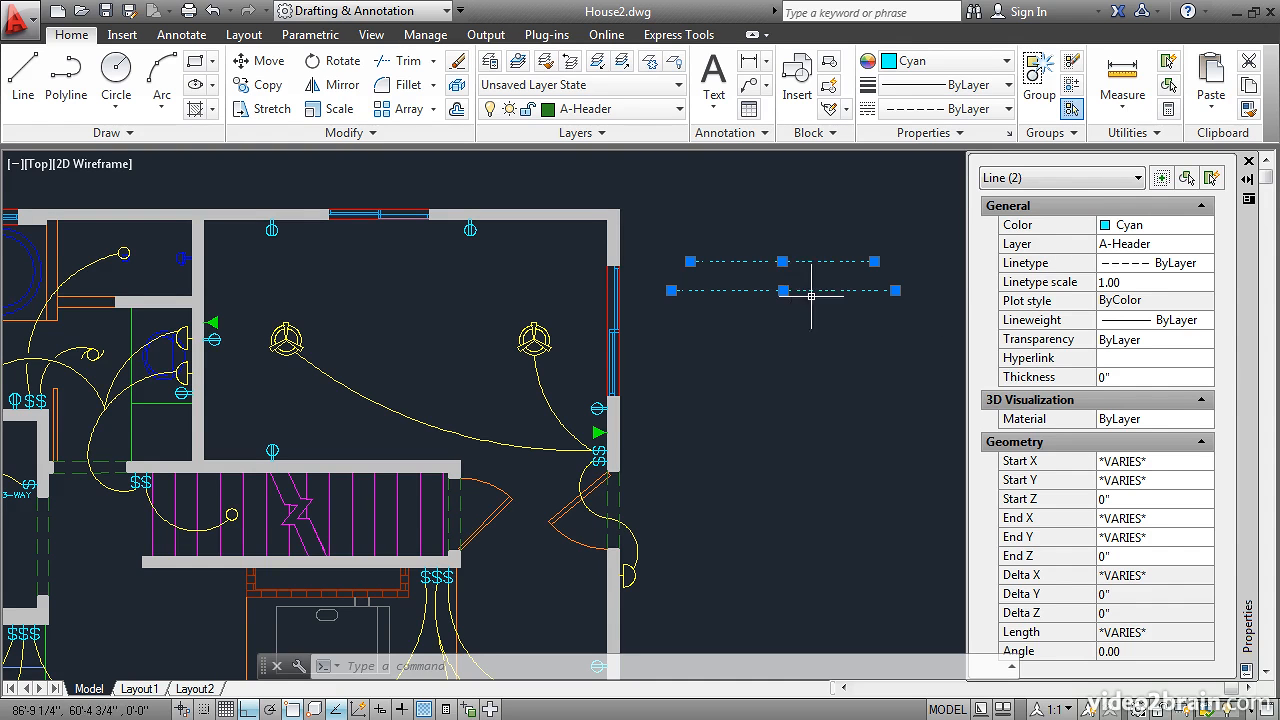
key(Escape)
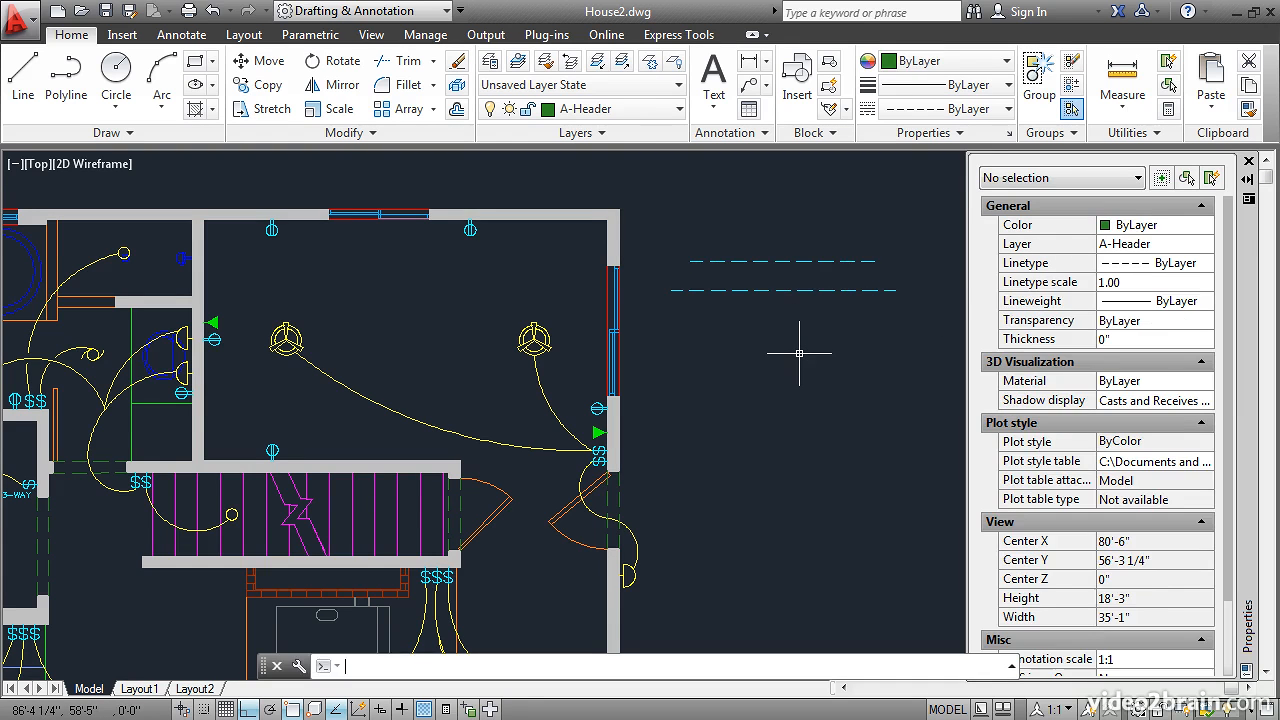